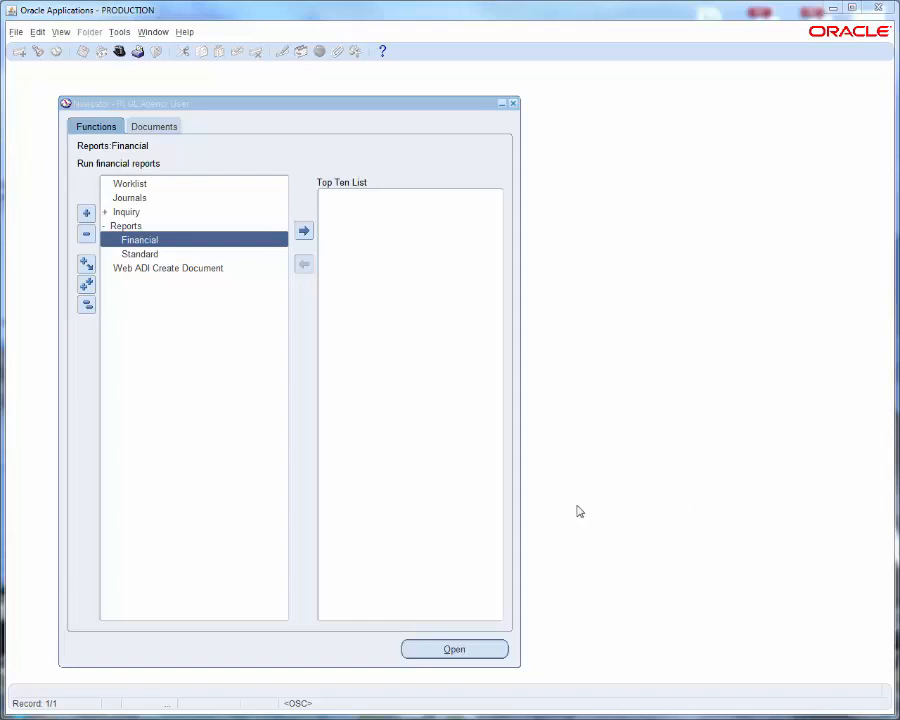
Step: Open the individual financial reports form, choose Cash Resources Report by searching "%Cash Resources%", and close the form without saving
{"action": "left_click", "coordinate": [128, 241]}
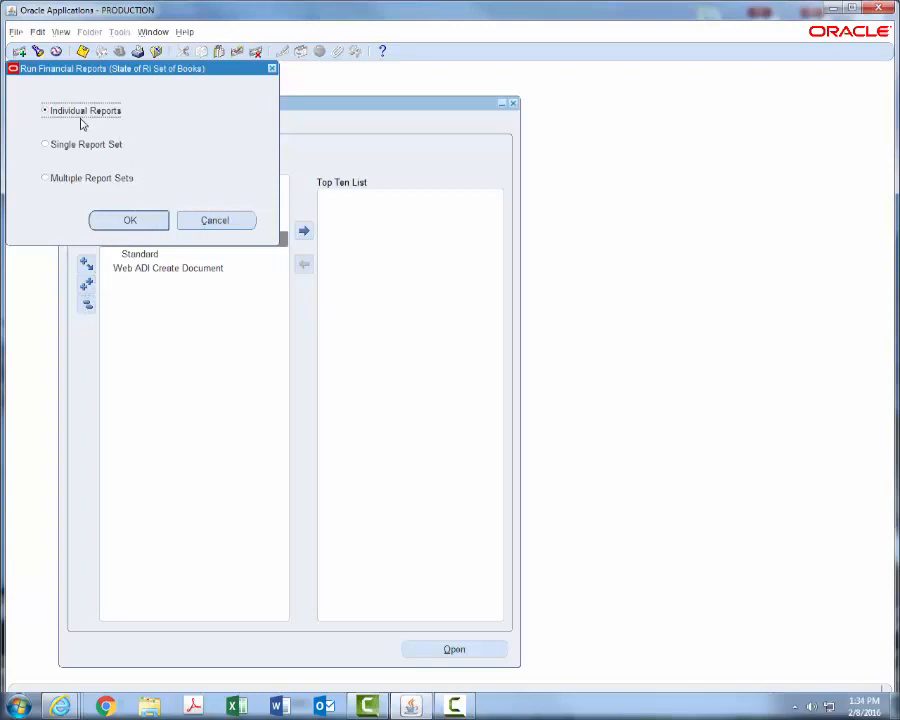
{"action": "left_click", "coordinate": [130, 222]}
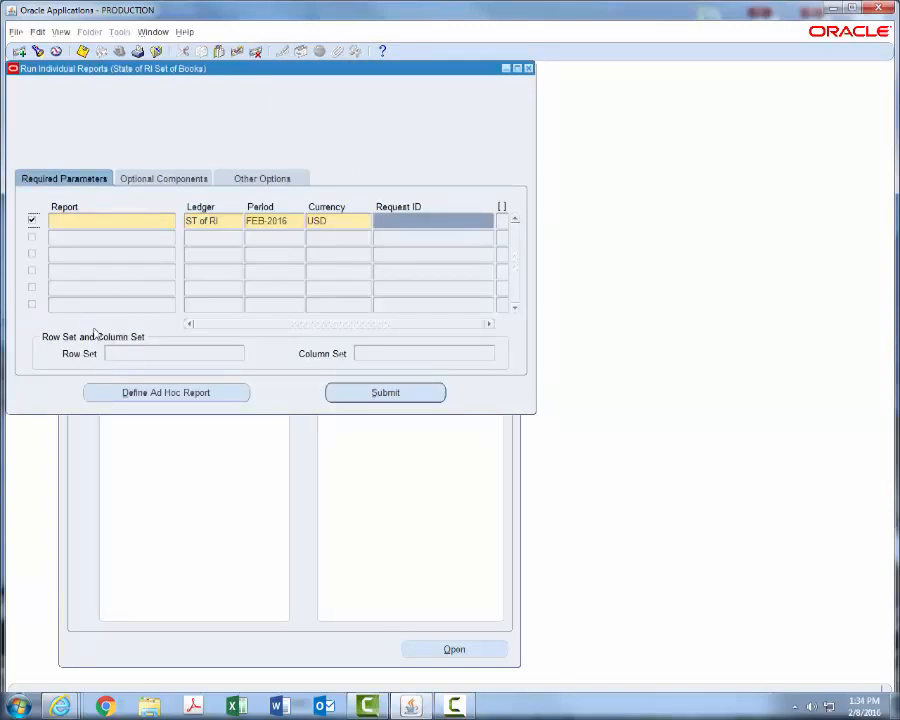
{"action": "left_click", "coordinate": [138, 219]}
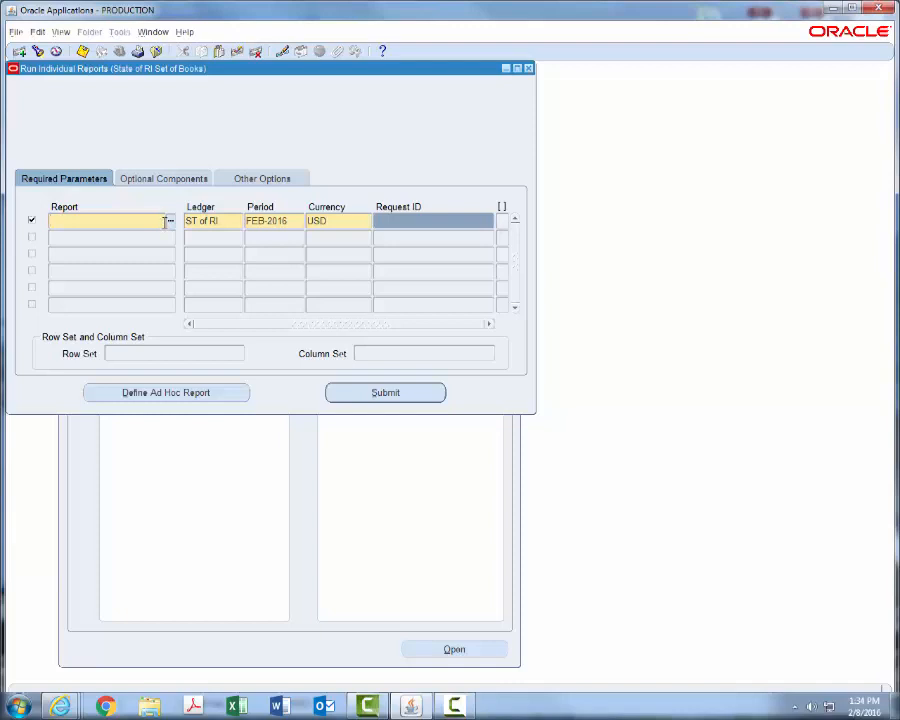
{"action": "left_click", "coordinate": [170, 220]}
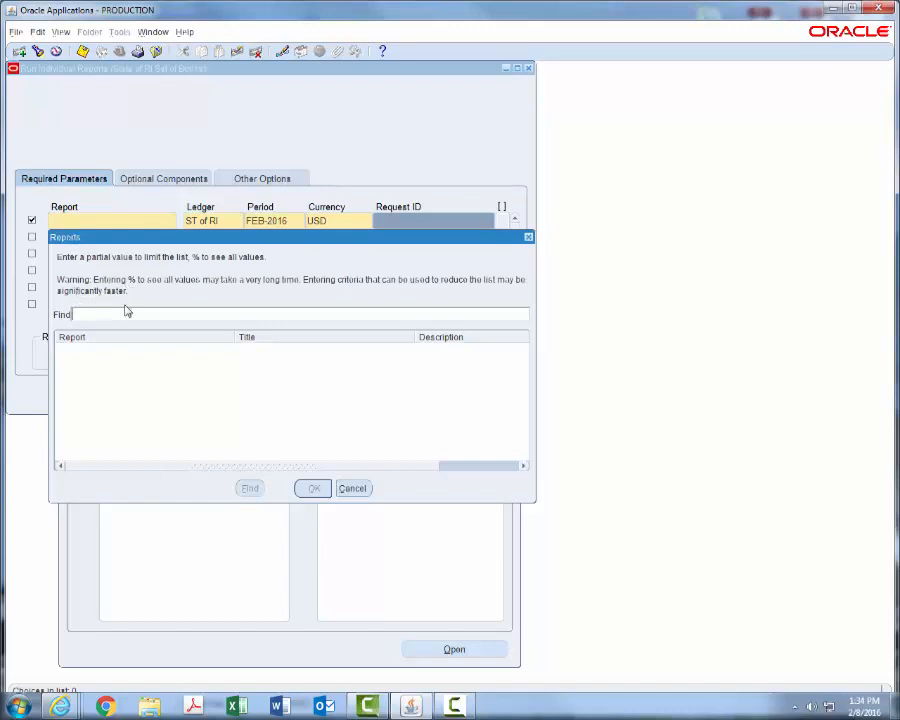
{"action": "type", "text": "%Cash Resource"}
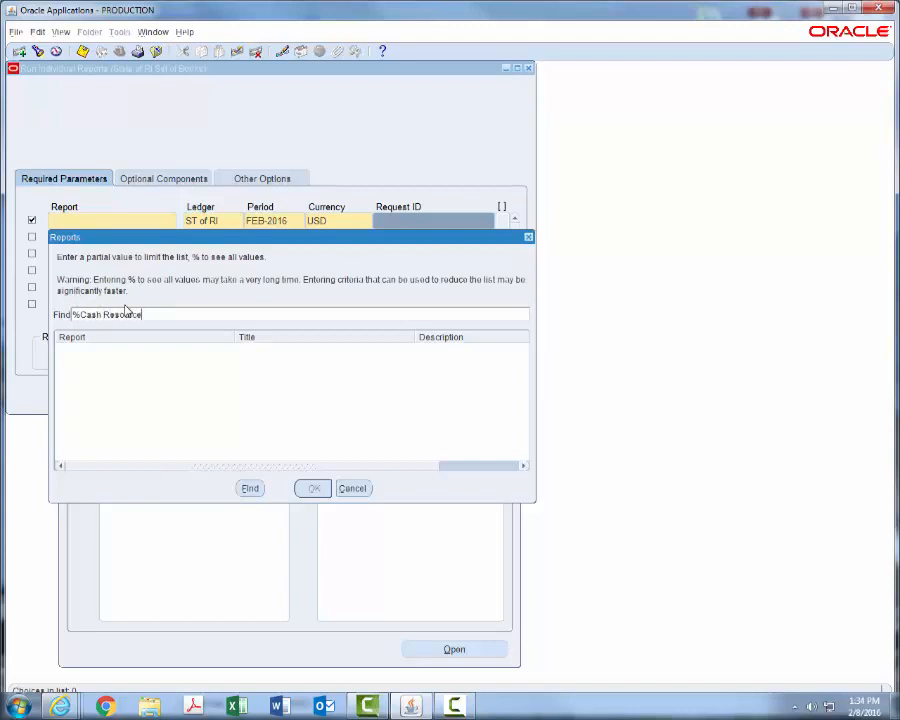
{"action": "type", "text": "s%"}
{"action": "left_click", "coordinate": [250, 489]}
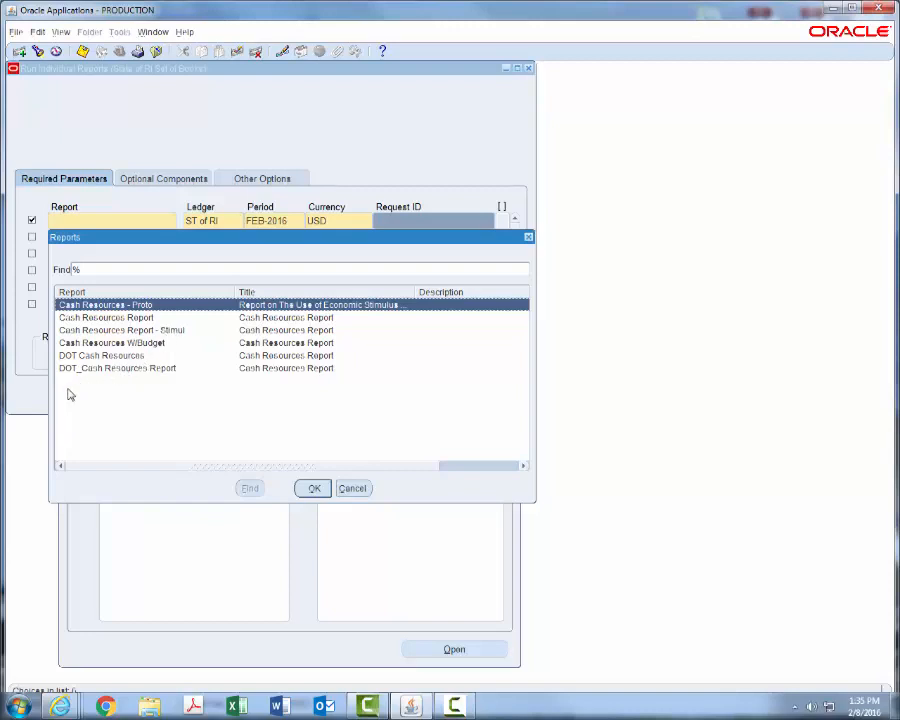
{"action": "left_click", "coordinate": [107, 318]}
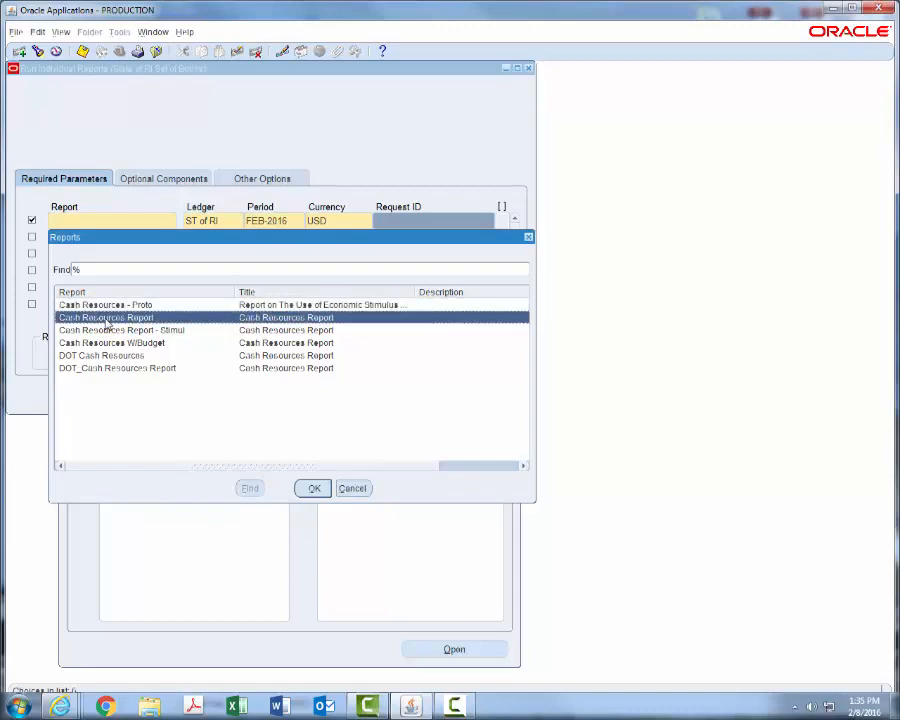
{"action": "left_click", "coordinate": [314, 489]}
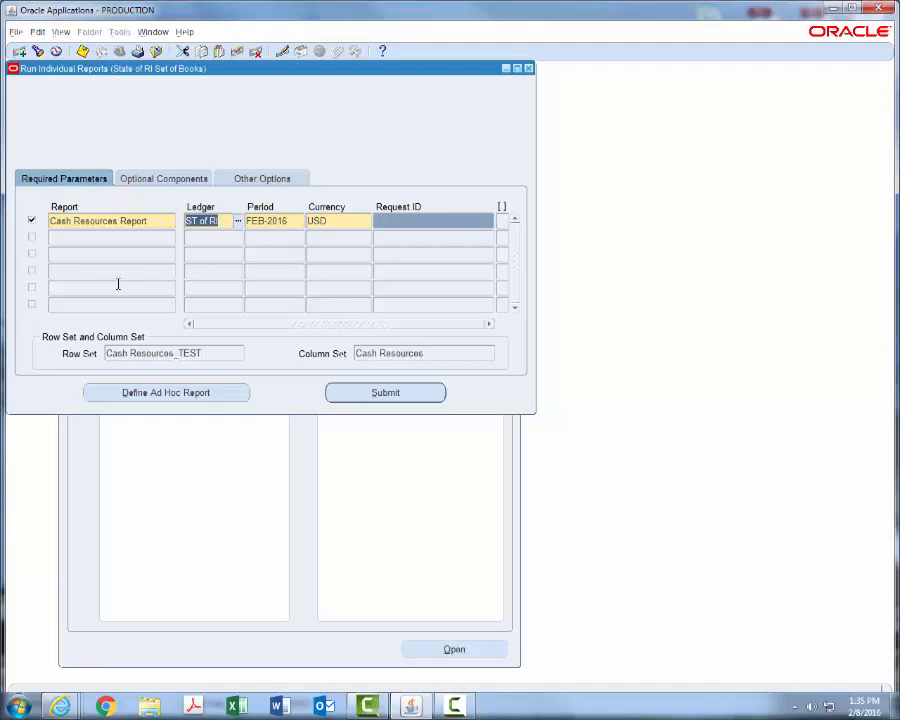
{"action": "left_click", "coordinate": [530, 70]}
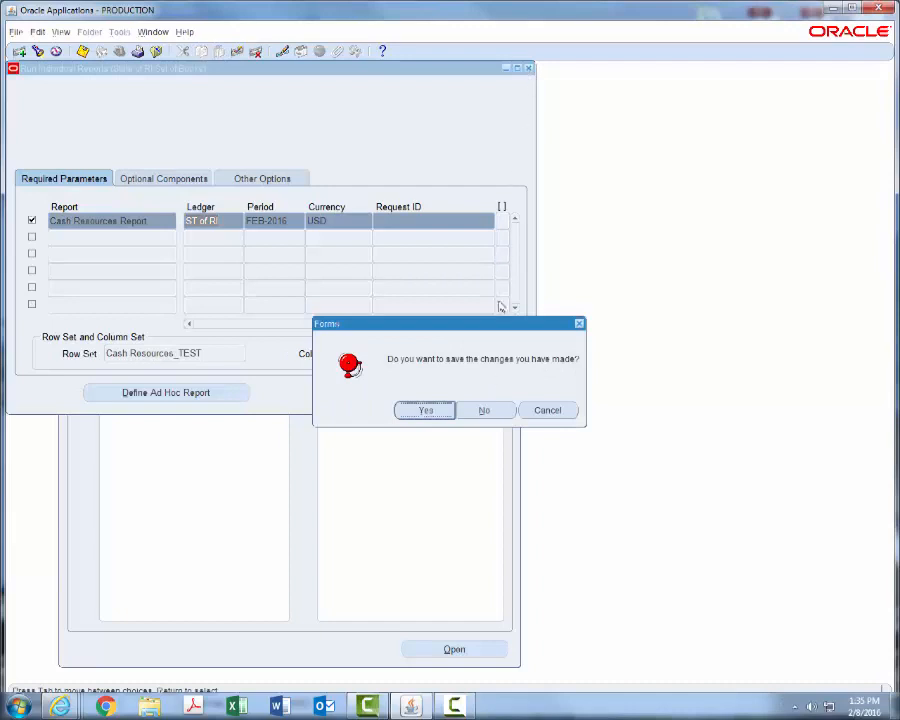
{"action": "left_click", "coordinate": [490, 411]}
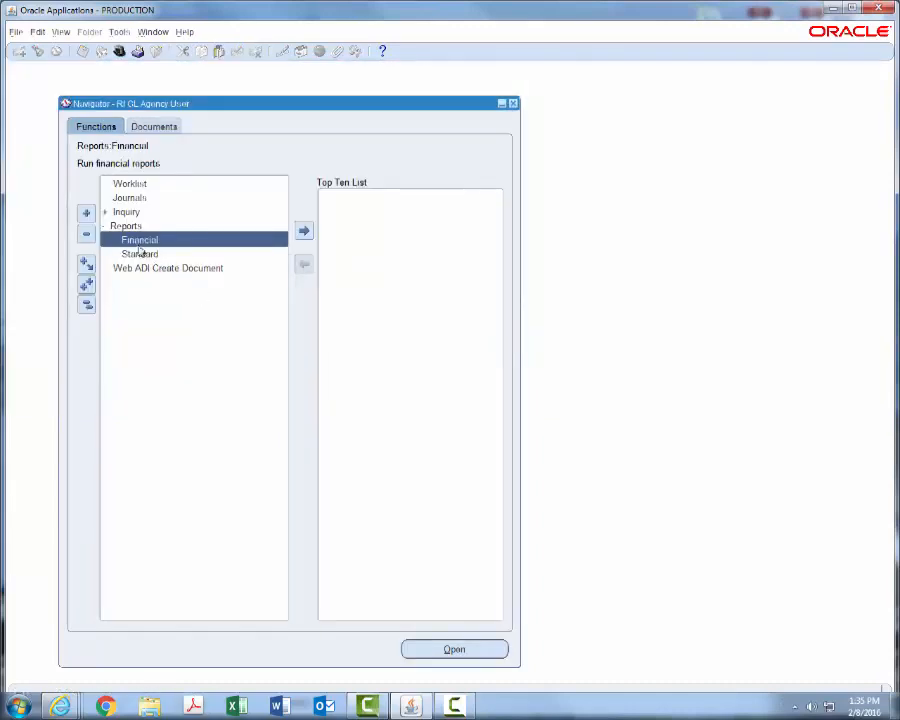
Step: Start an individual financial report and choose Cash Resources Report from the reports matching "cash"
{"action": "double_click", "coordinate": [130, 239]}
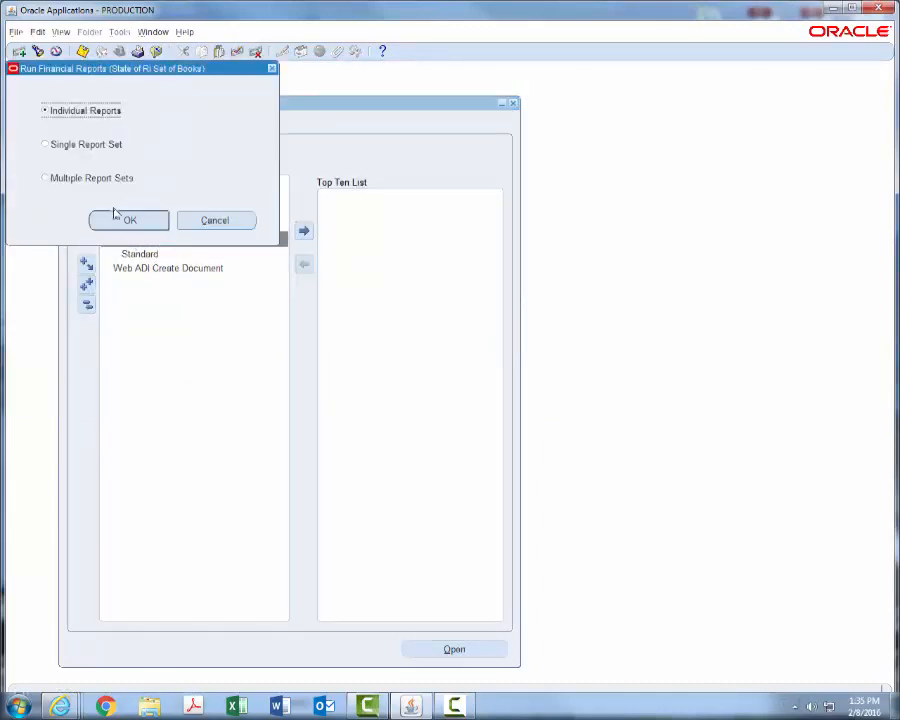
{"action": "left_click", "coordinate": [128, 219]}
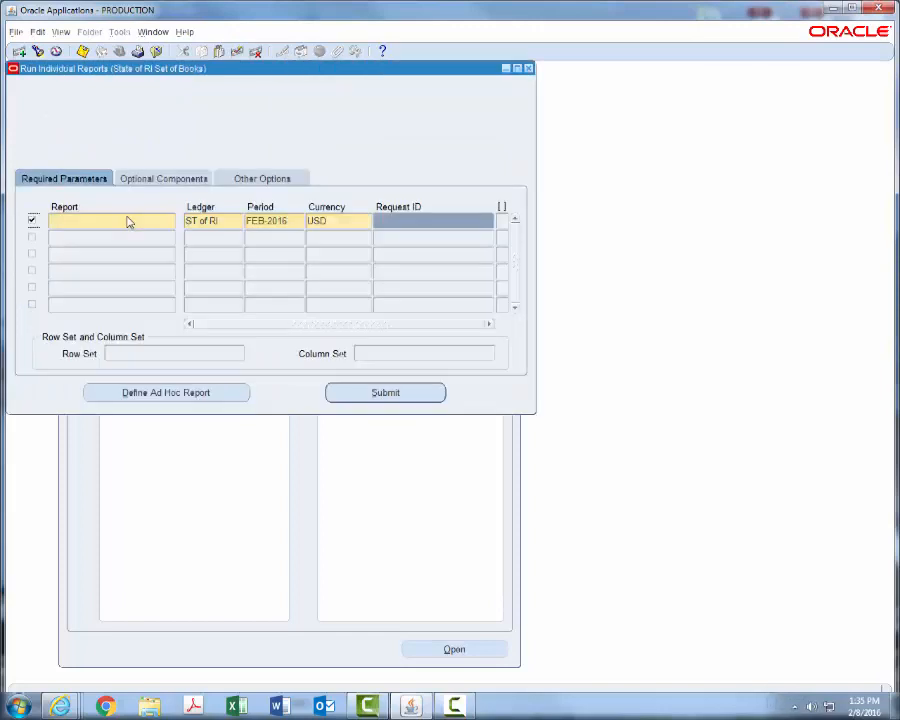
{"action": "left_click", "coordinate": [77, 217]}
{"action": "type", "text": "cash"}
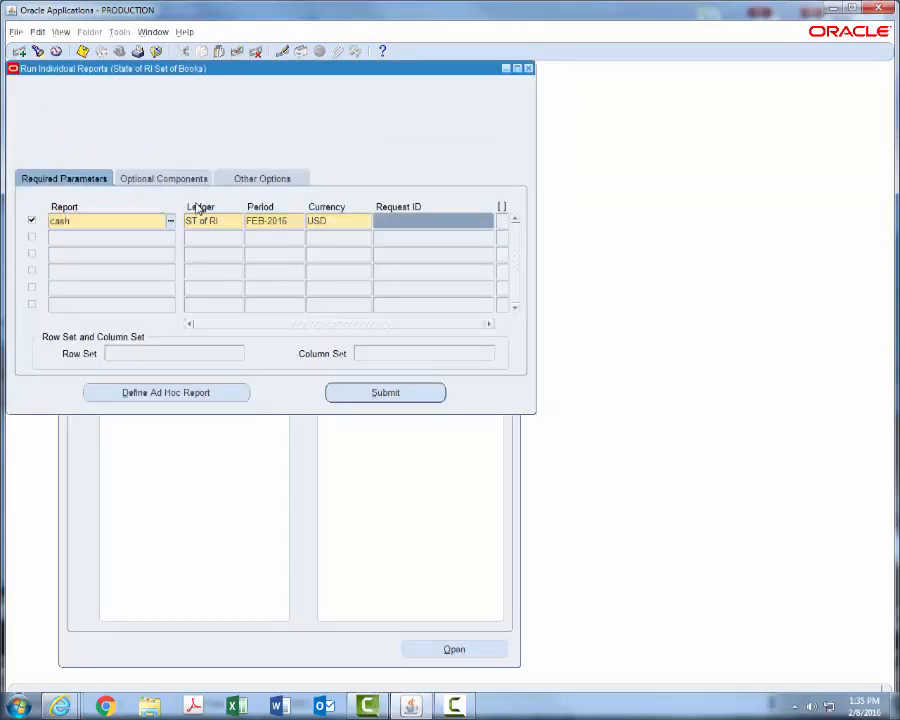
{"action": "key", "text": "Tab"}
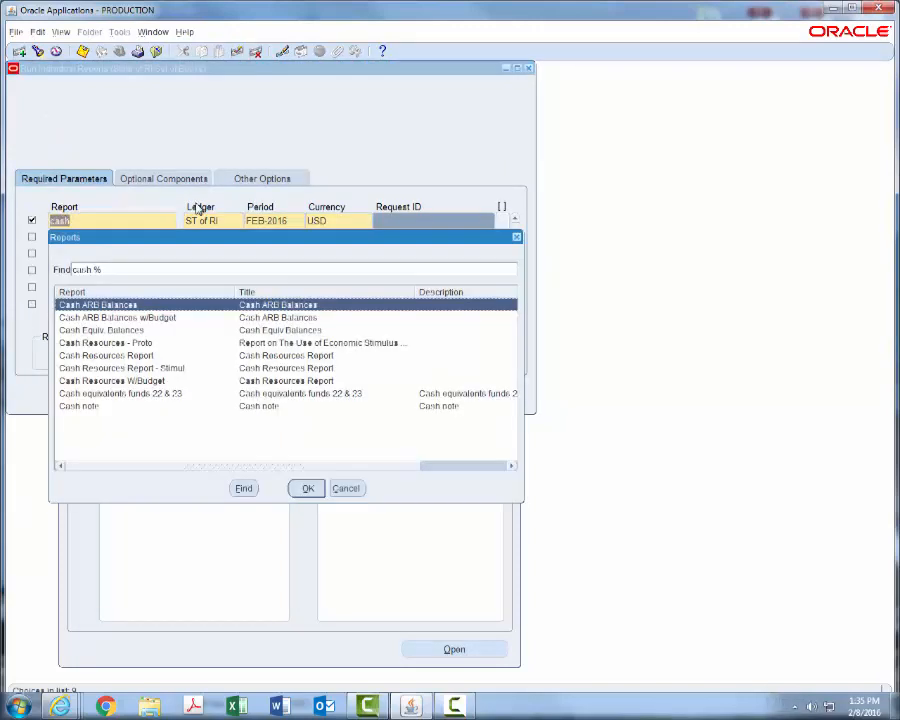
{"action": "left_click", "coordinate": [118, 357]}
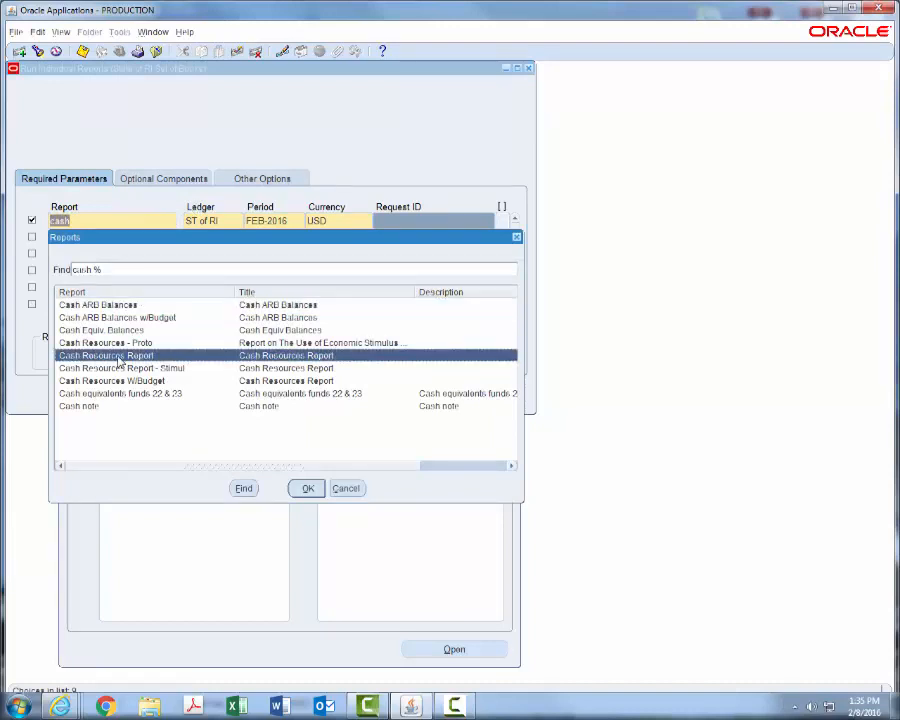
{"action": "left_click", "coordinate": [304, 488]}
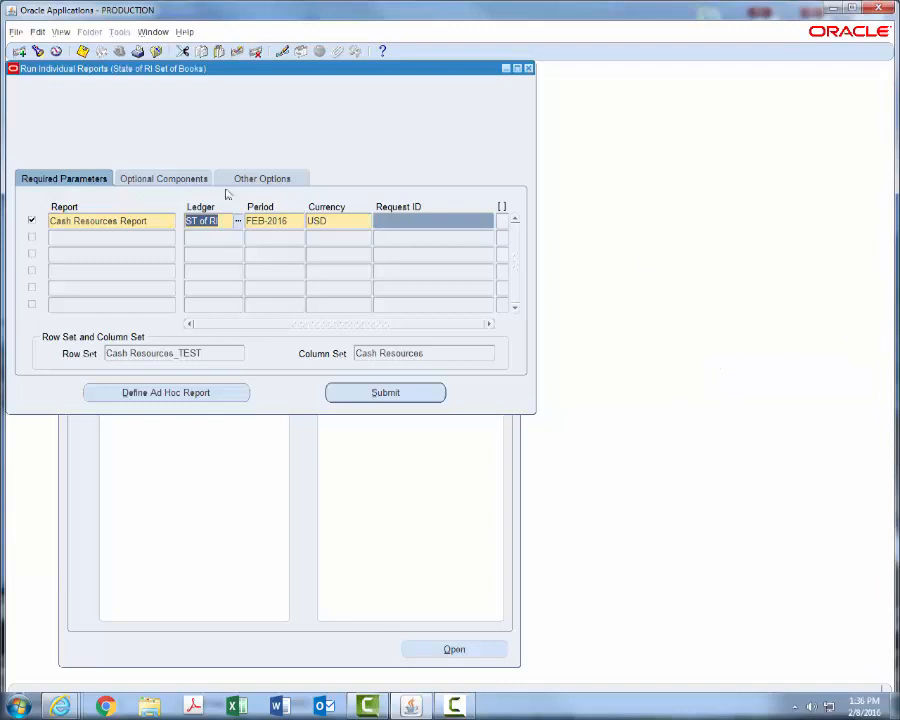
Step: Add a segment override to the Cash Resources Report with LINE SEQ set to 2011101
{"action": "left_click", "coordinate": [160, 181]}
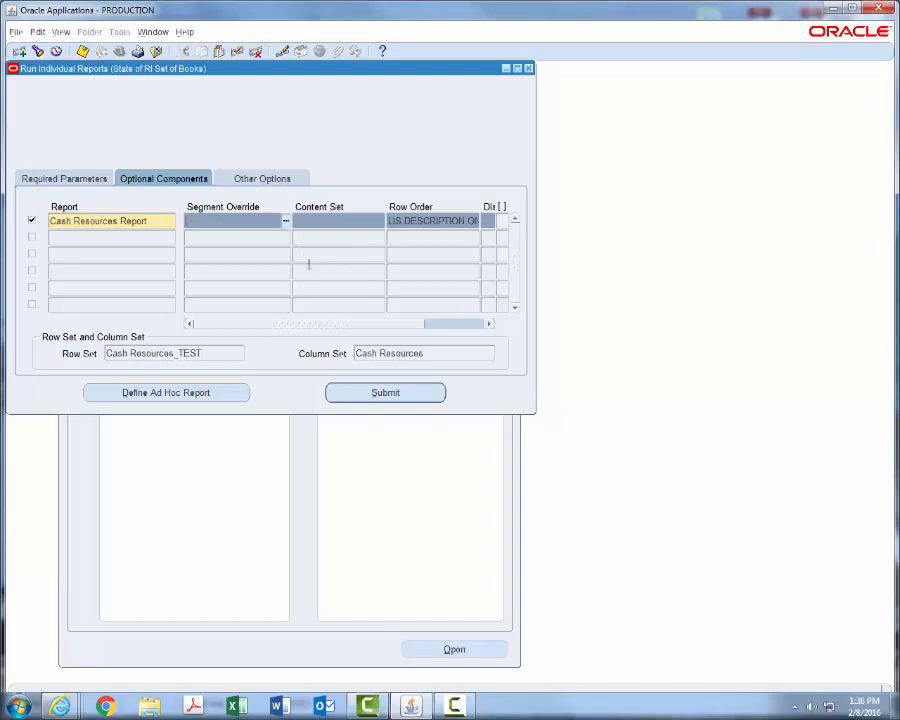
{"action": "left_click", "coordinate": [287, 222]}
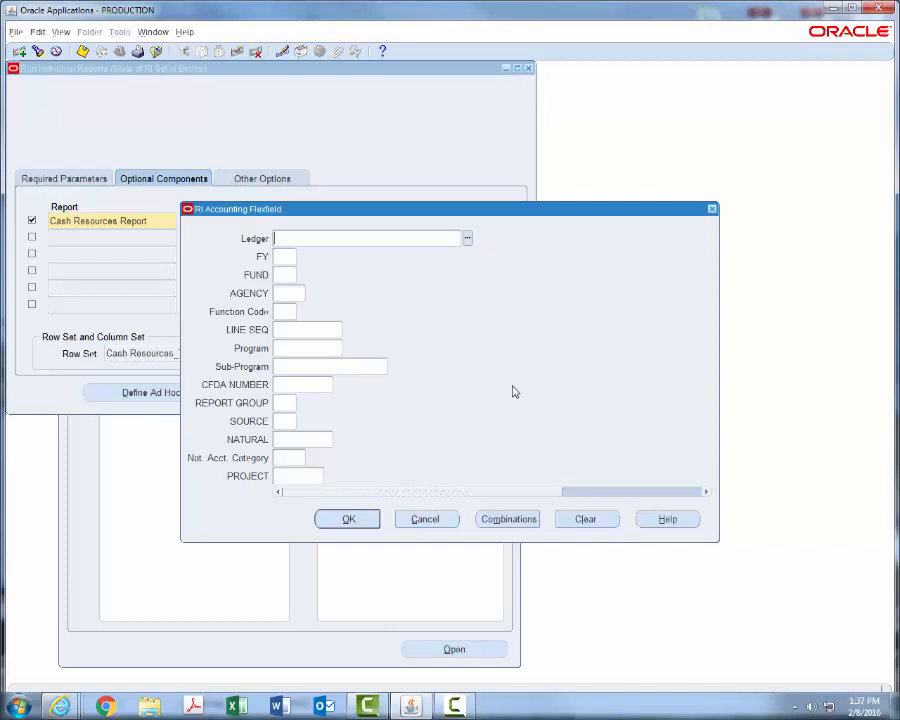
{"action": "left_click", "coordinate": [287, 329]}
{"action": "type", "text": "2011101"}
{"action": "key", "text": "Tab"}
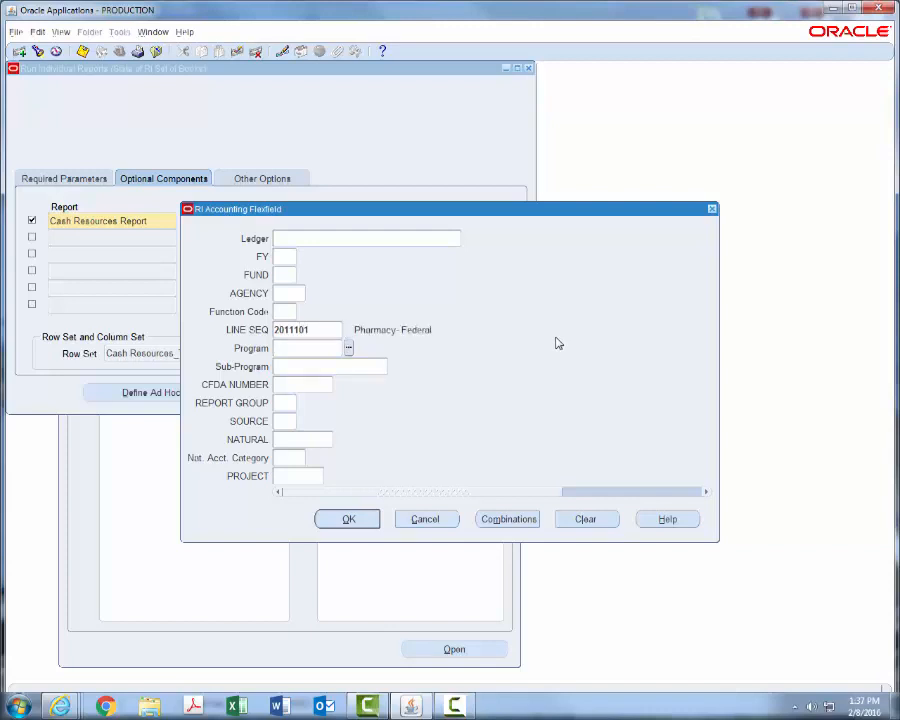
{"action": "left_click", "coordinate": [347, 519]}
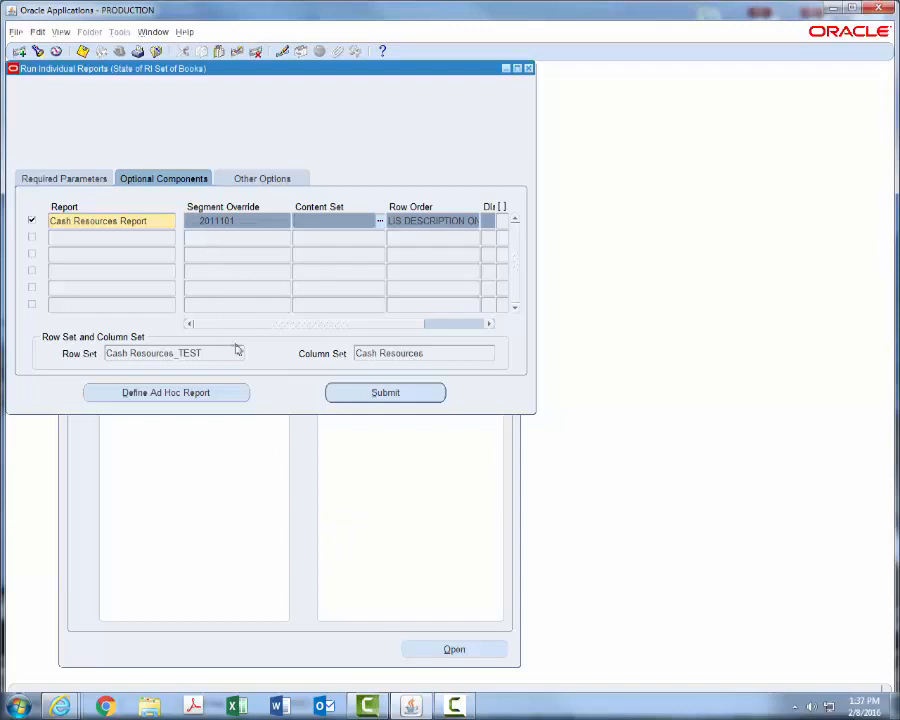
Step: Submit the Cash Resources Report and list all of your own requests
{"action": "left_click", "coordinate": [383, 394]}
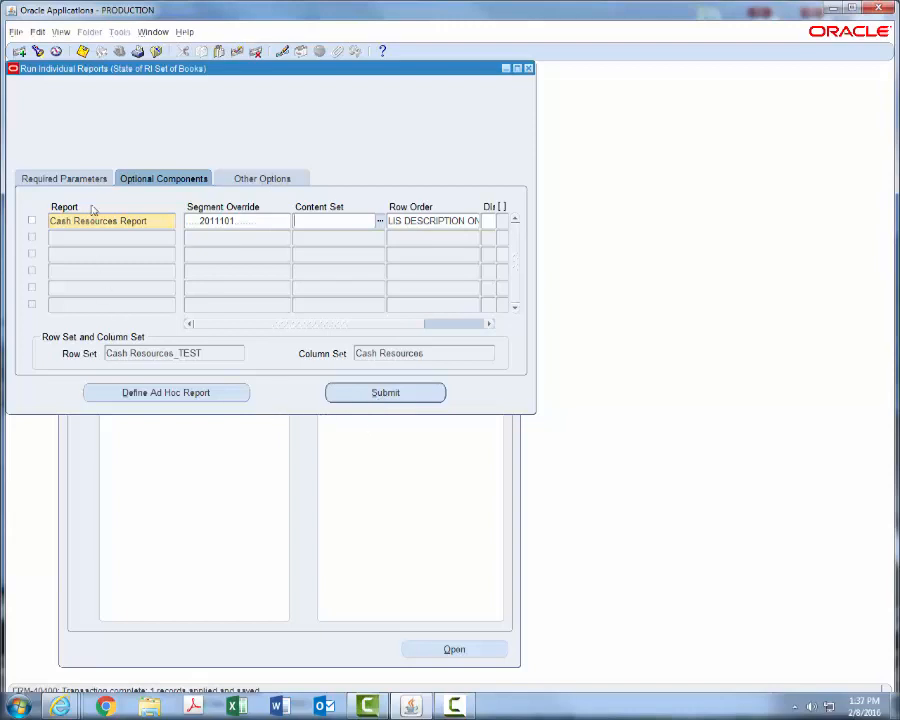
{"action": "left_click", "coordinate": [61, 32]}
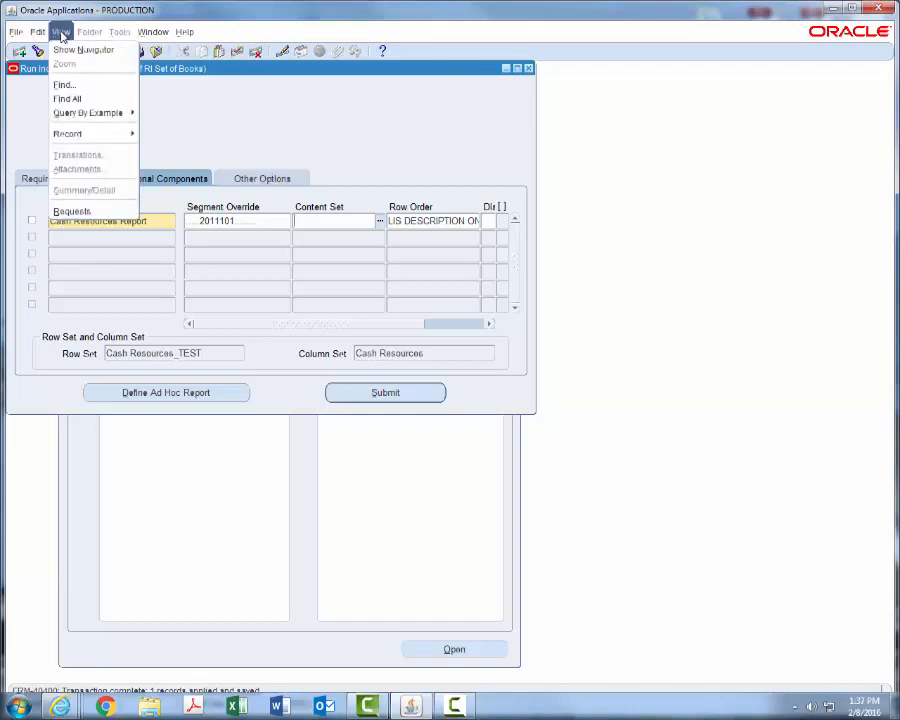
{"action": "left_click", "coordinate": [72, 211]}
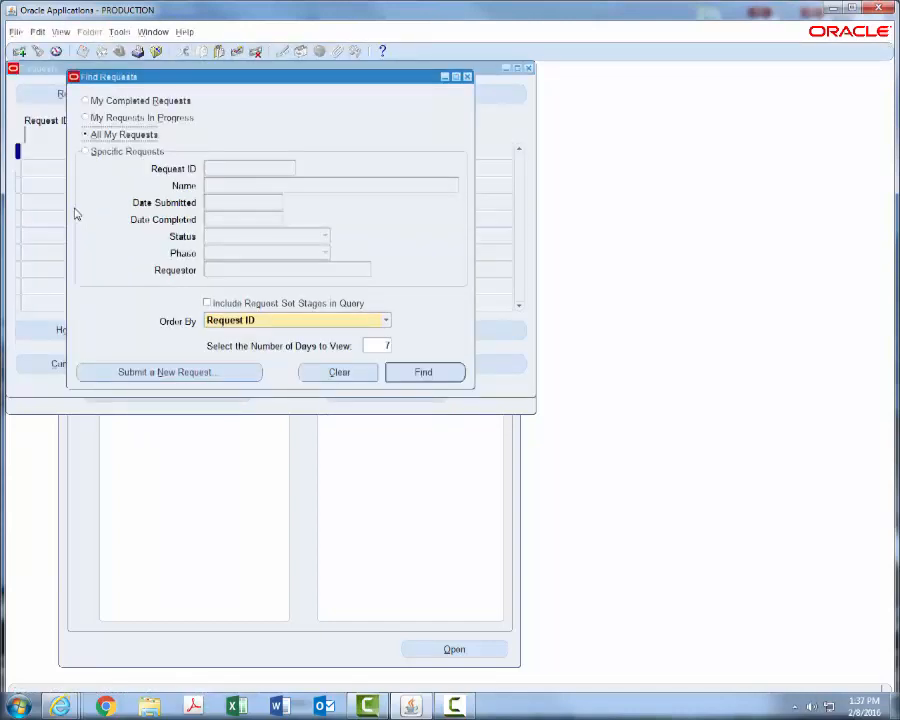
{"action": "left_click", "coordinate": [423, 374]}
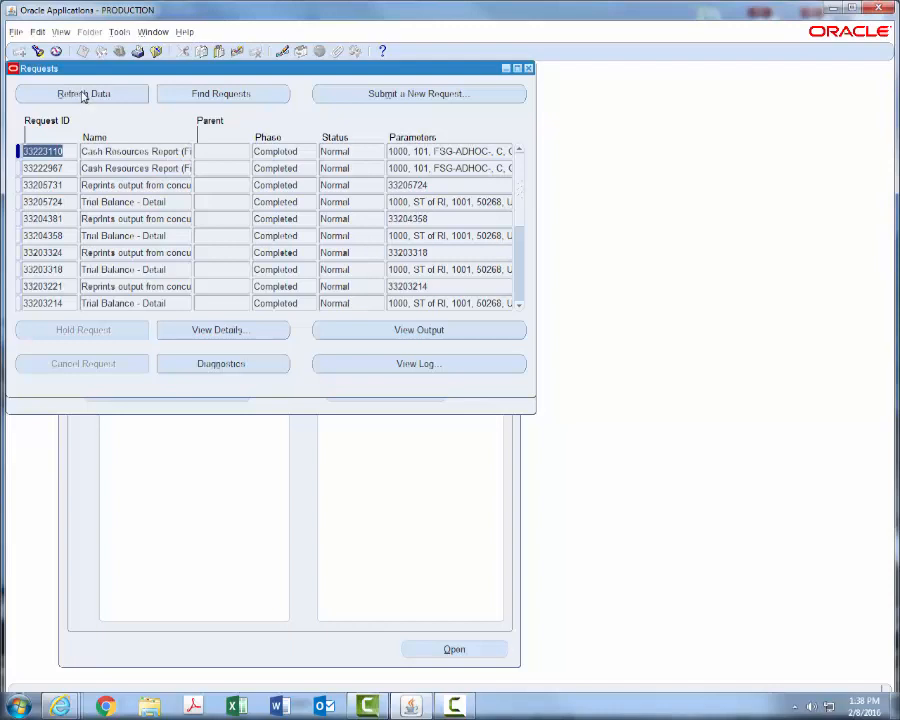
Step: Examine the completed Cash Resources Report output across its full width, including the rightmost cash columns, and close it
{"action": "left_click", "coordinate": [416, 331]}
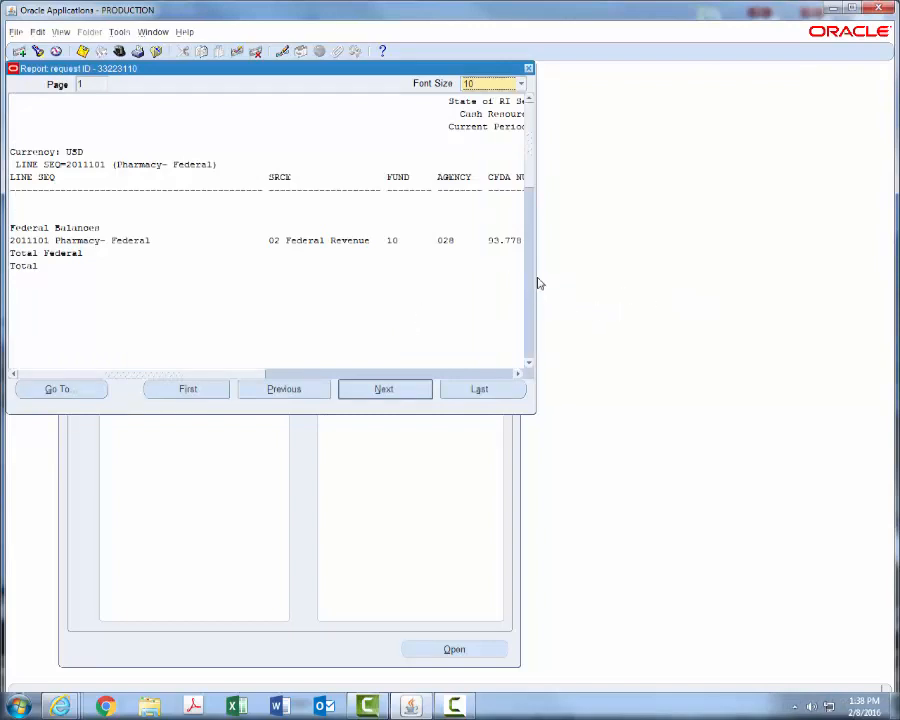
{"action": "left_click_drag", "start_coordinate": [534, 287], "coordinate": [876, 297]}
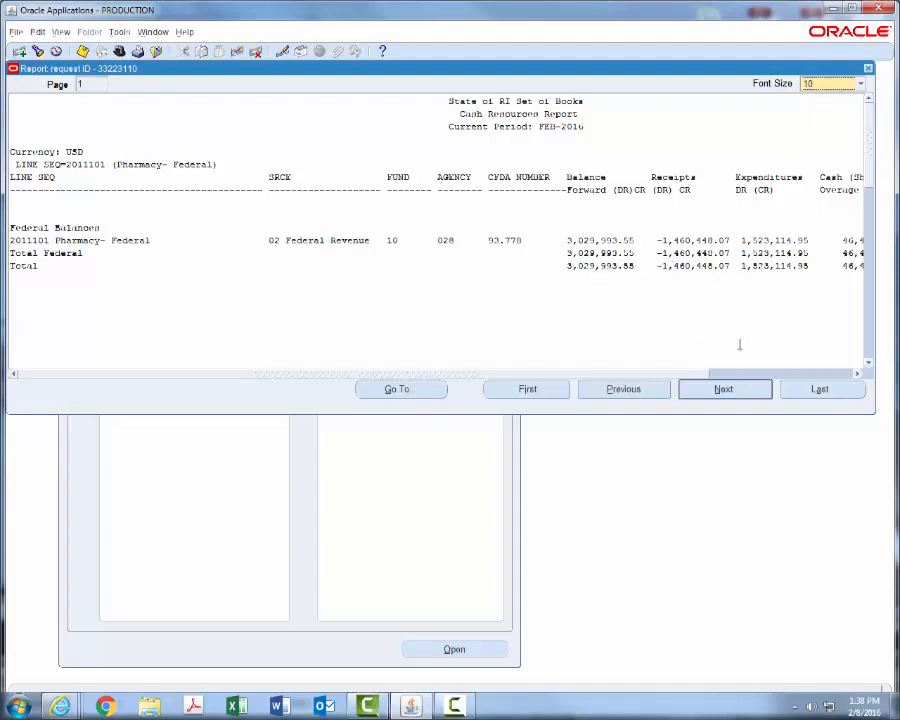
{"action": "left_click", "coordinate": [857, 374]}
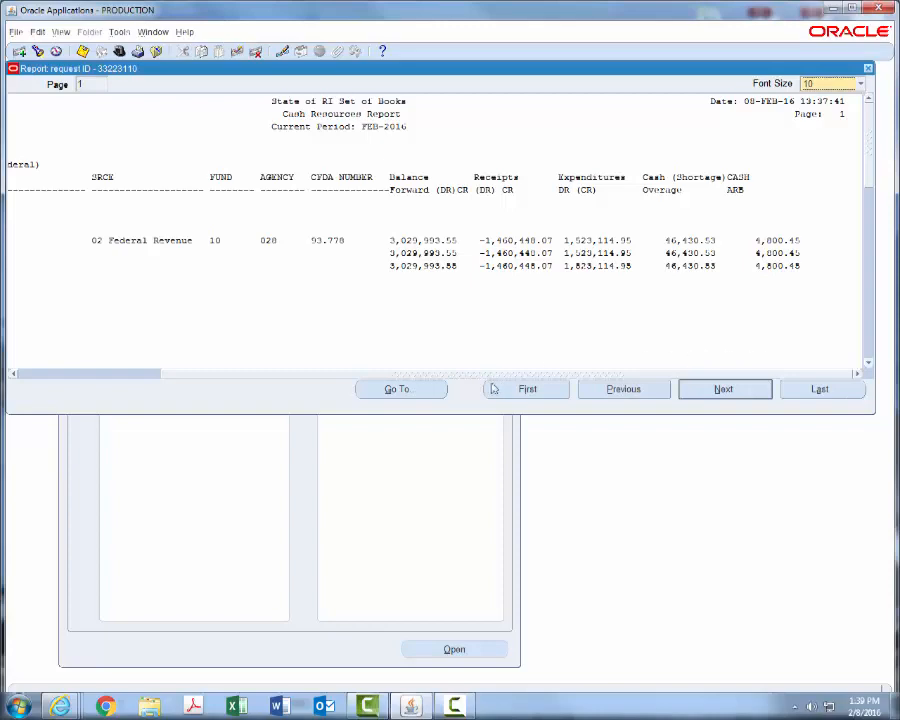
{"action": "left_click", "coordinate": [869, 69]}
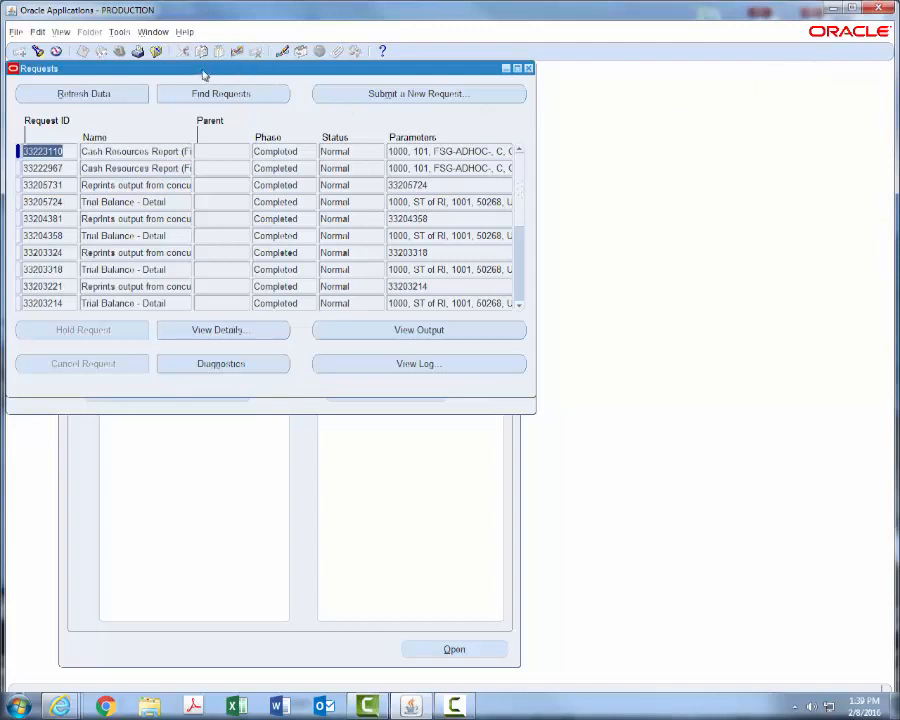
Step: Open the republish and reprint page for the newest Cash Resources Report request, switching to its Internet Explorer window
{"action": "left_click", "coordinate": [119, 33]}
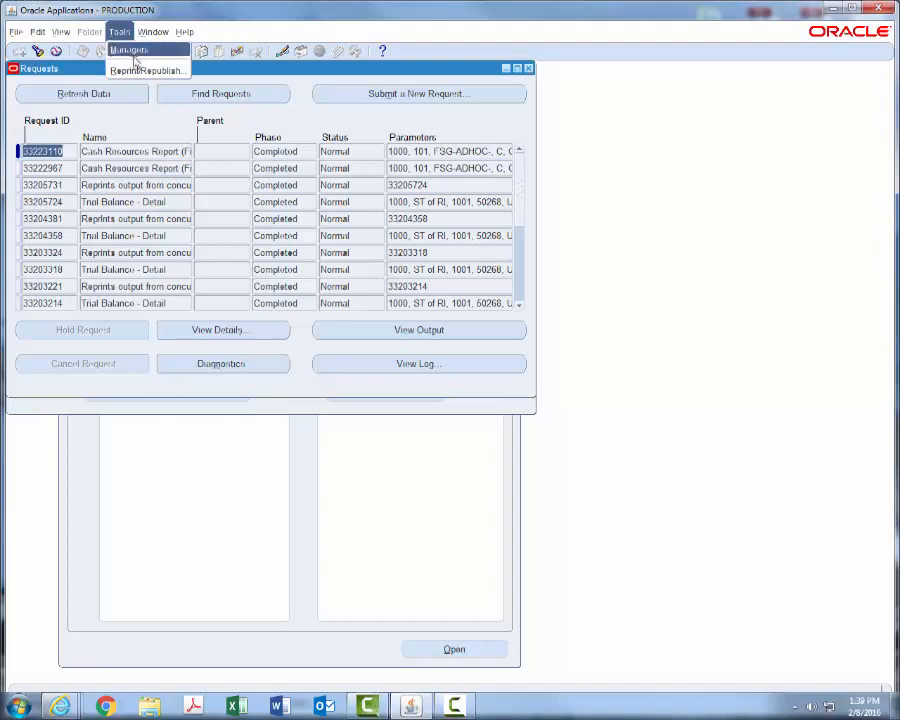
{"action": "left_click", "coordinate": [142, 71]}
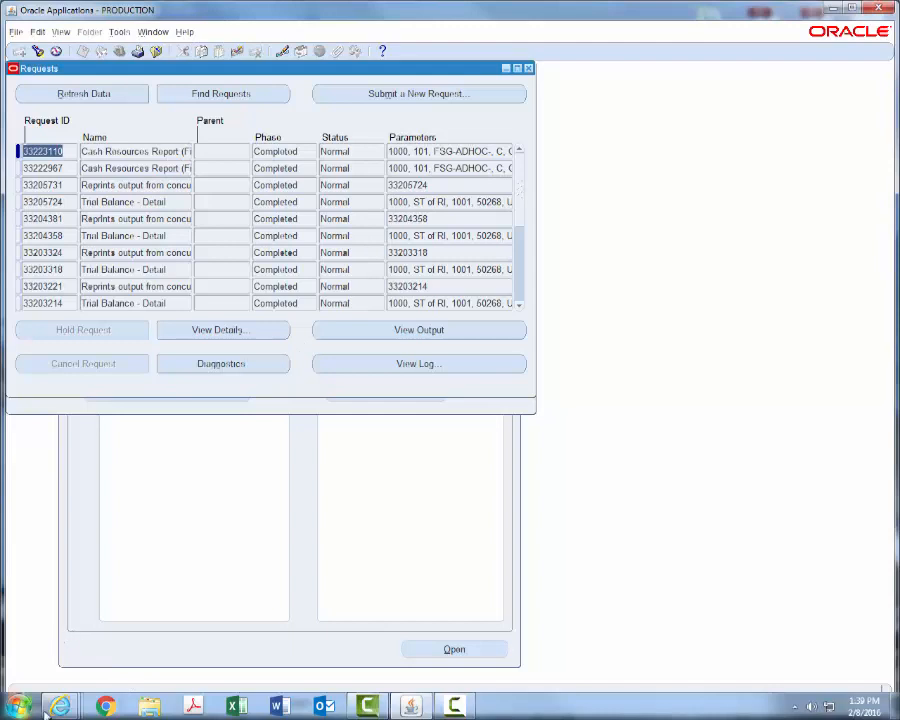
{"action": "mouse_move", "coordinate": [60, 706]}
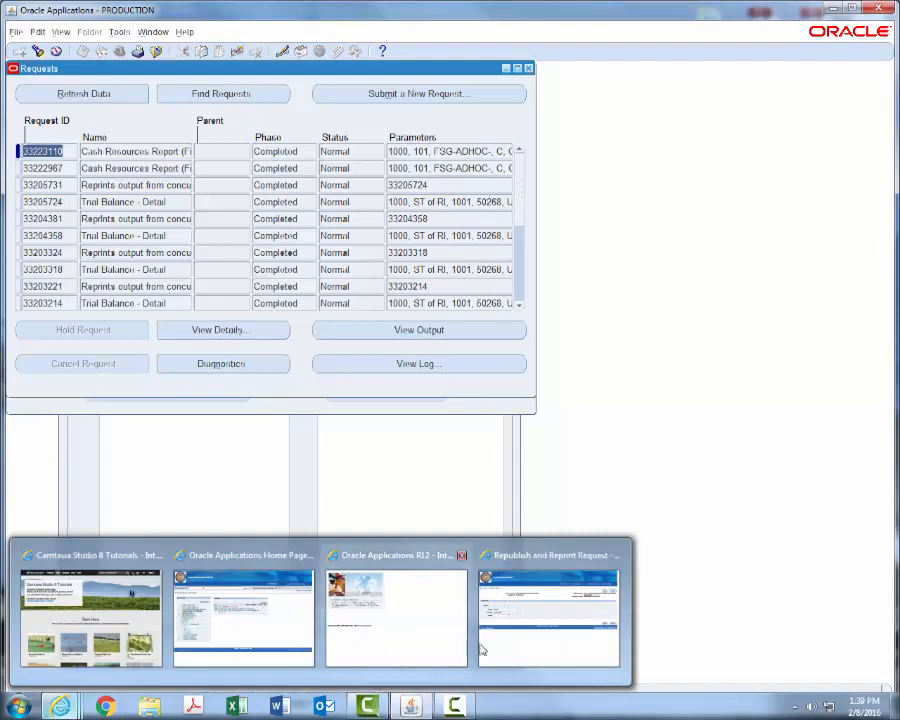
{"action": "mouse_move", "coordinate": [542, 632]}
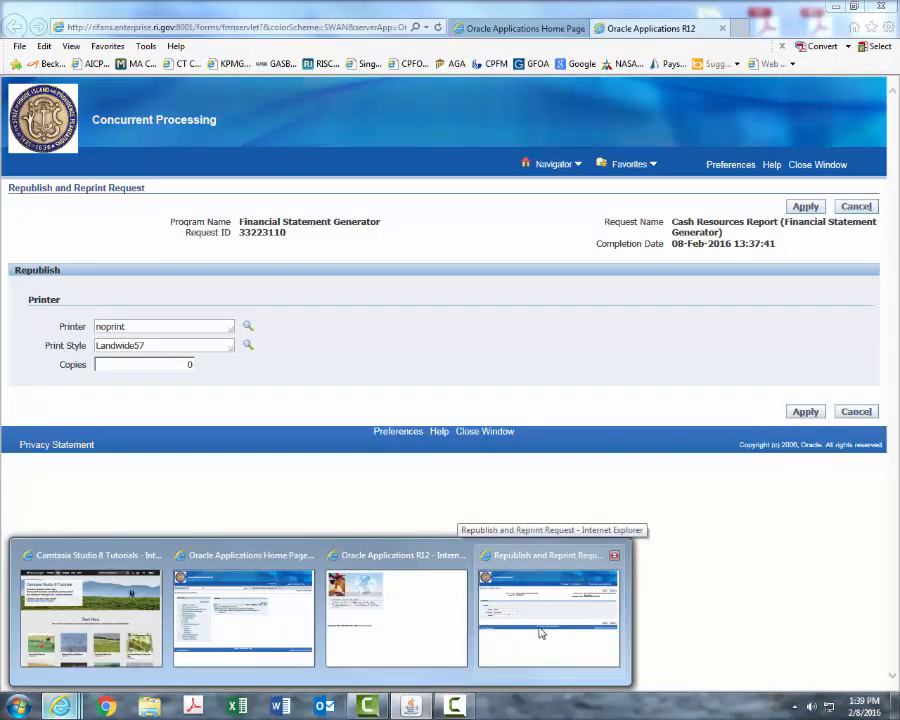
{"action": "left_click", "coordinate": [539, 631]}
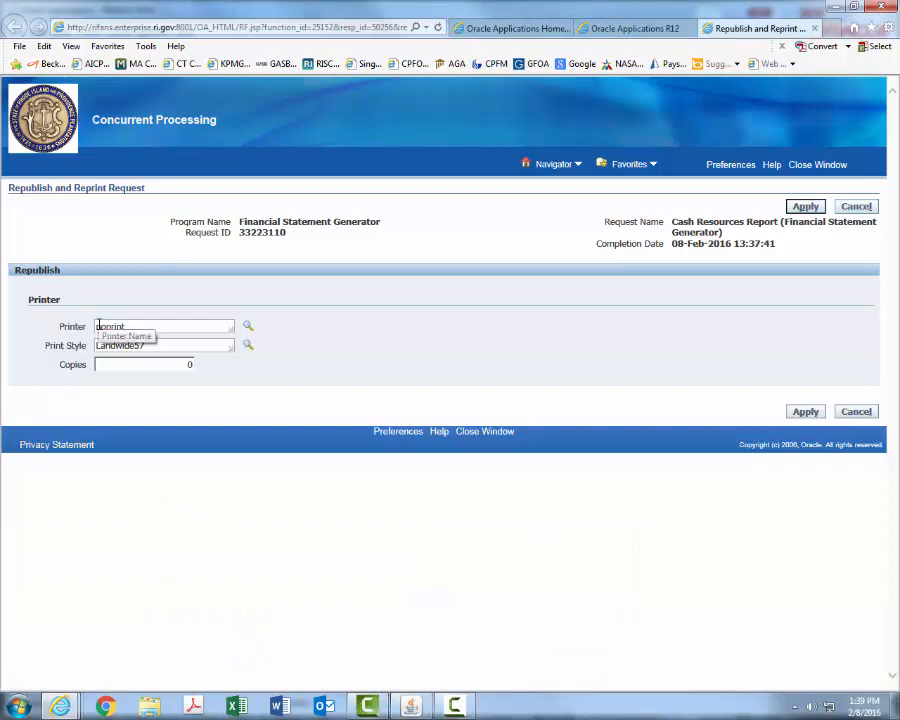
Step: Look up the DOA printers and select DOA_AAC1 as the printer for the report's reprint
{"action": "left_click_drag", "start_coordinate": [98, 326], "coordinate": [135, 322]}
{"action": "type", "text": "do"}
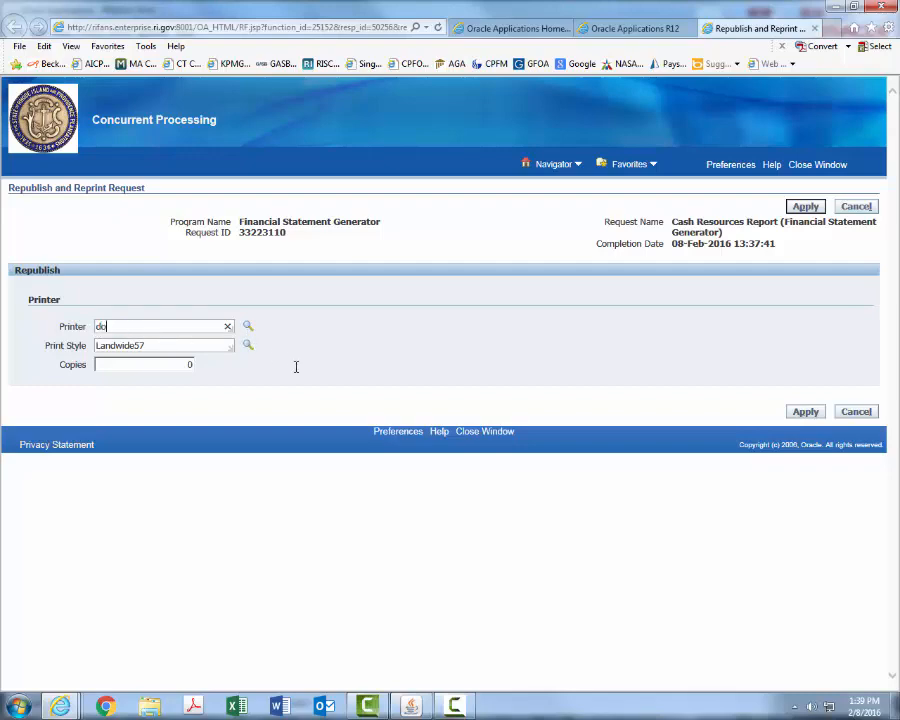
{"action": "type", "text": "a"}
{"action": "key", "text": "Tab"}
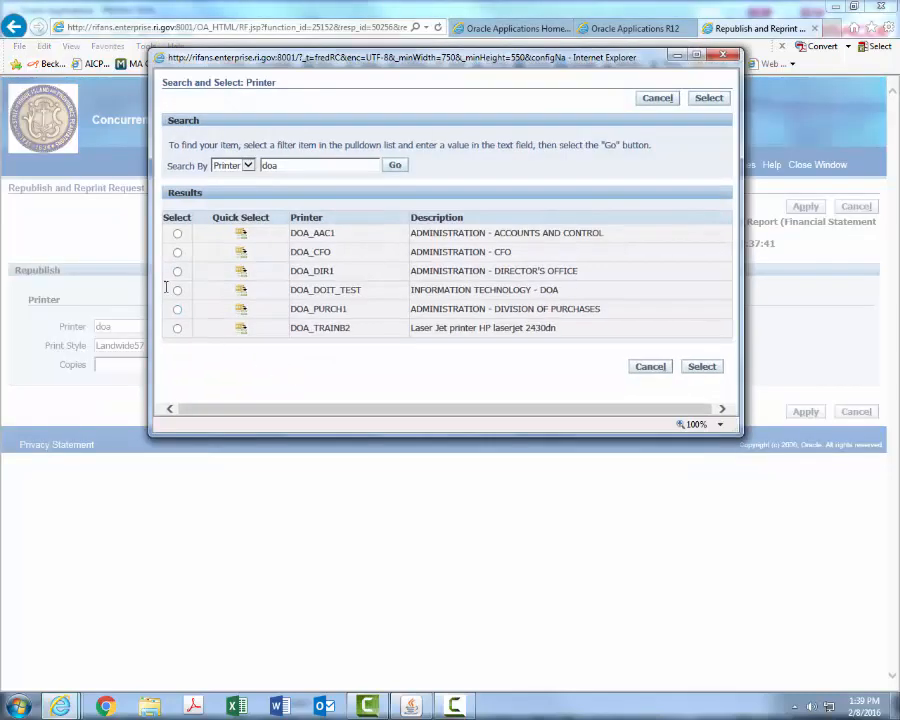
{"action": "left_click", "coordinate": [177, 233]}
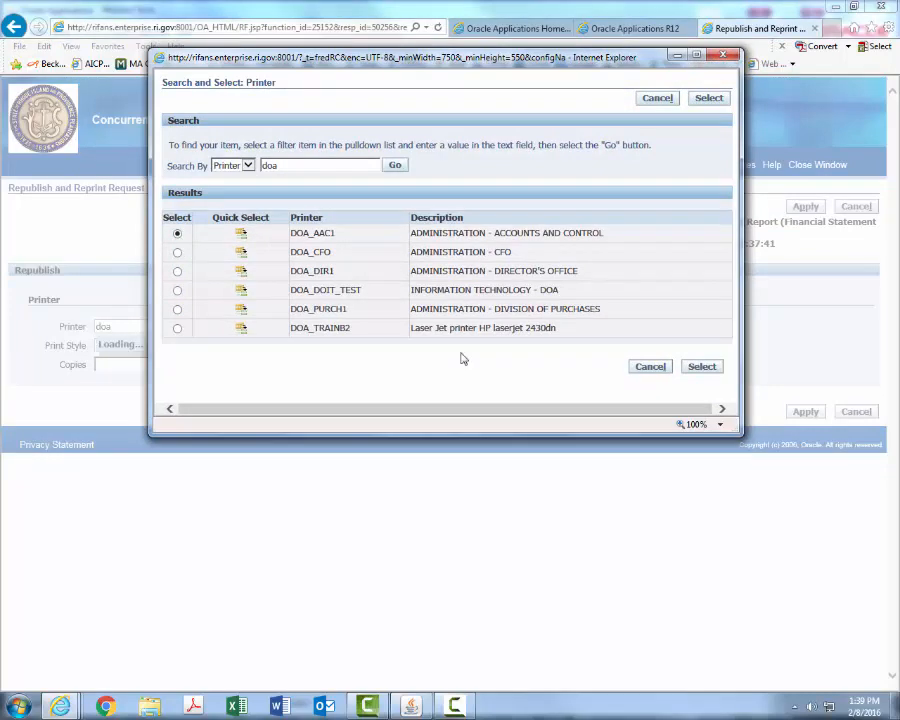
{"action": "left_click", "coordinate": [702, 367]}
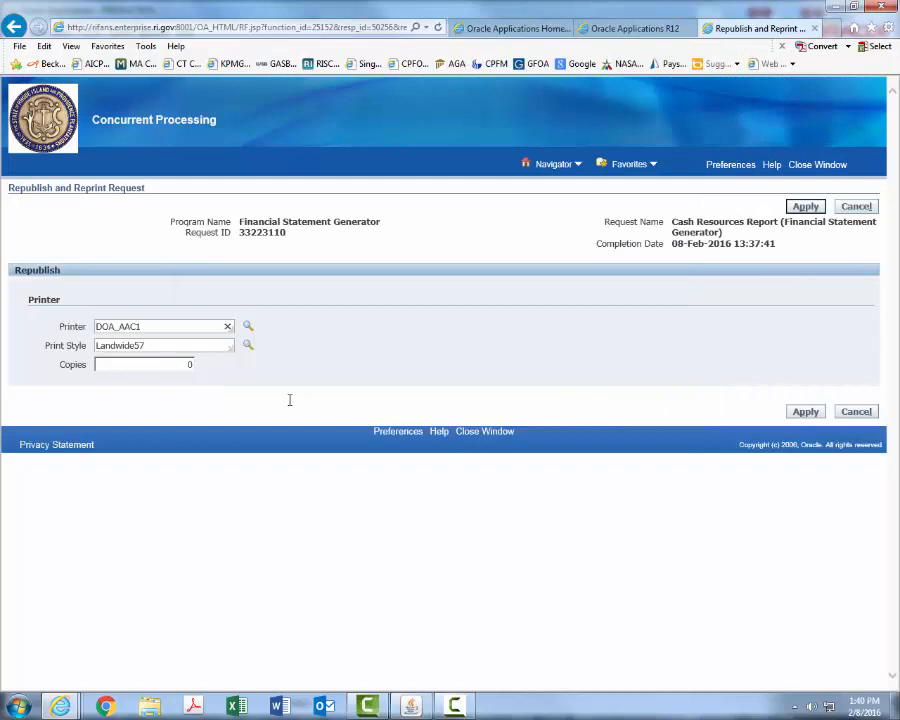
Step: Set the reprint copies to 1 and close the republish and reprint page without applying
{"action": "double_click", "coordinate": [182, 364]}
{"action": "type", "text": "1"}
{"action": "left_click", "coordinate": [815, 29]}
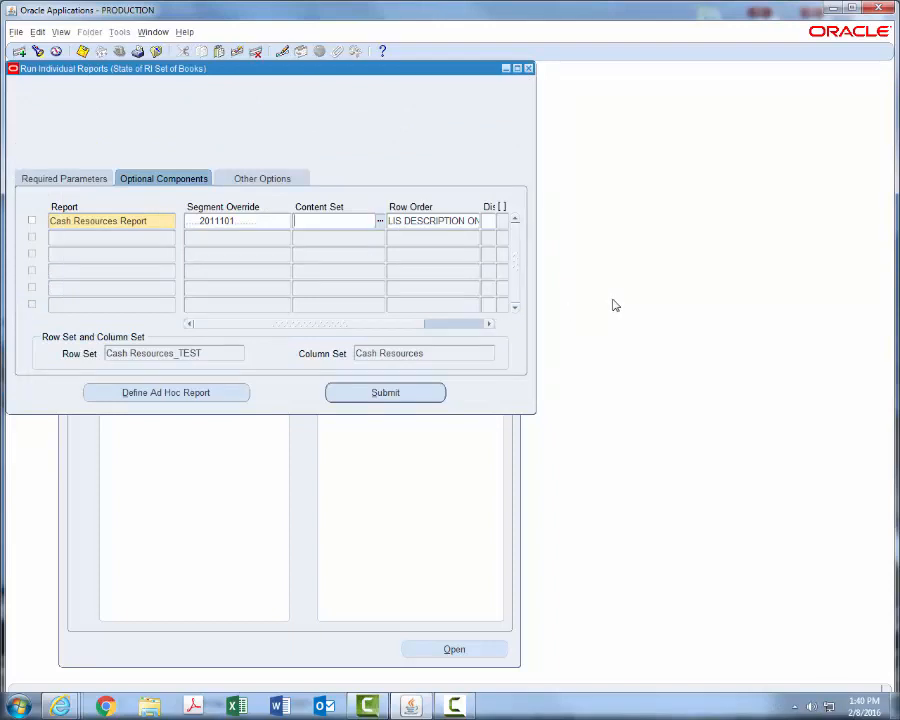
Step: Add the Cash Resources Report as a second entry in the individual reports list
{"action": "left_click", "coordinate": [63, 236]}
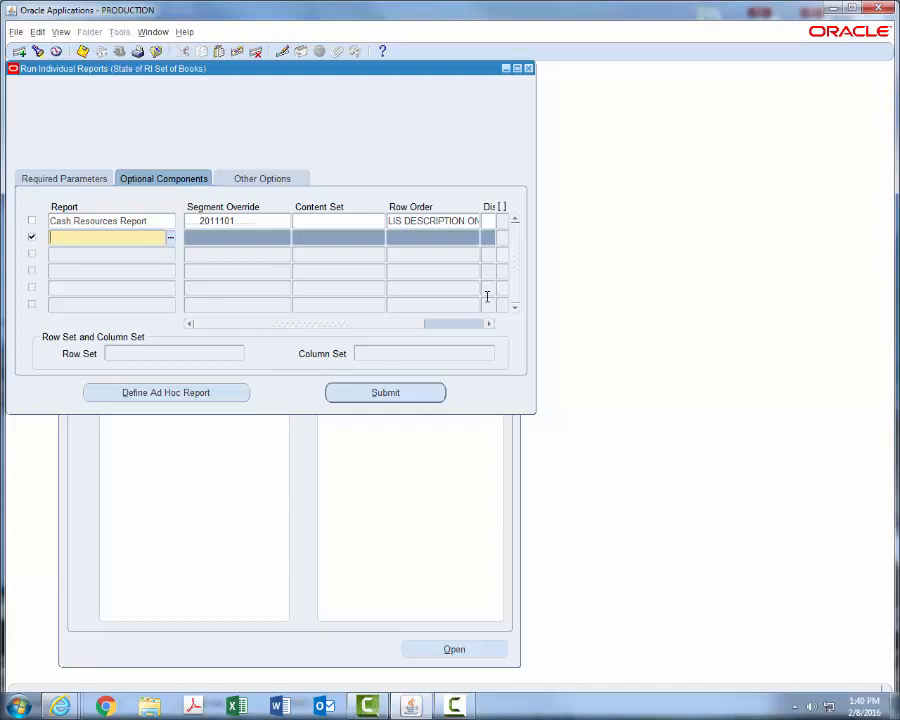
{"action": "type", "text": "cash"}
{"action": "key", "text": "Tab"}
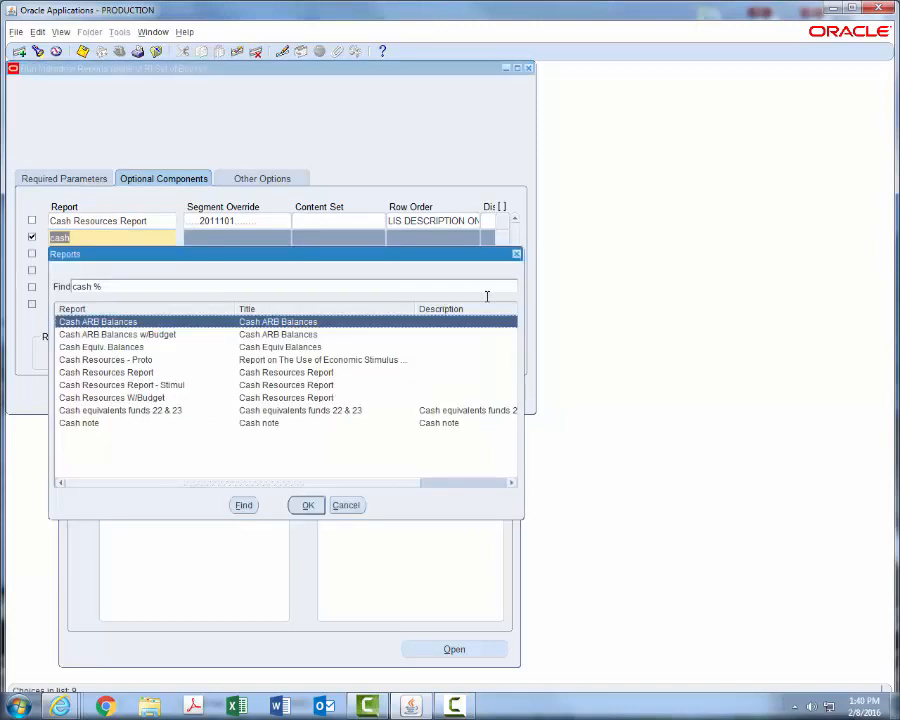
{"action": "left_click", "coordinate": [95, 373]}
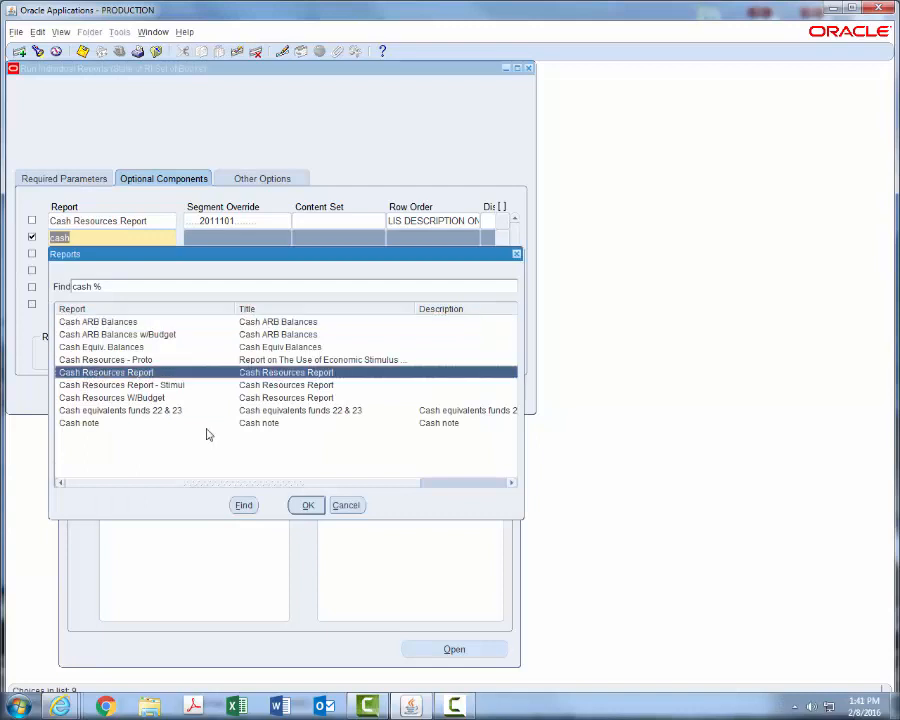
{"action": "left_click", "coordinate": [305, 504]}
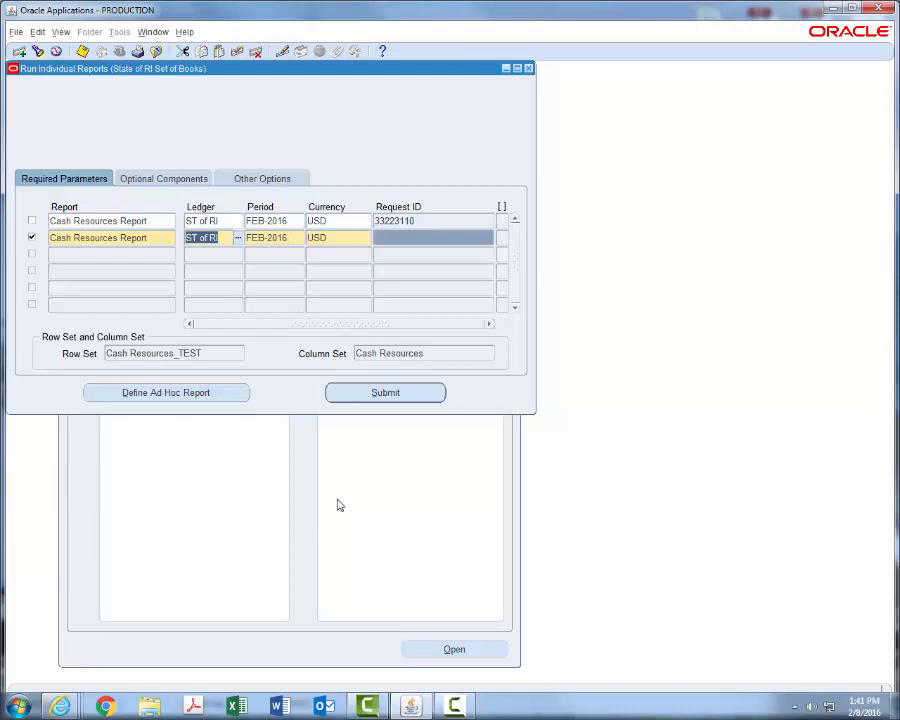
Step: Give the second Cash Resources Report a segment override with FUND 10, AGENCY 073 and SOURCE 03
{"action": "left_click", "coordinate": [153, 182]}
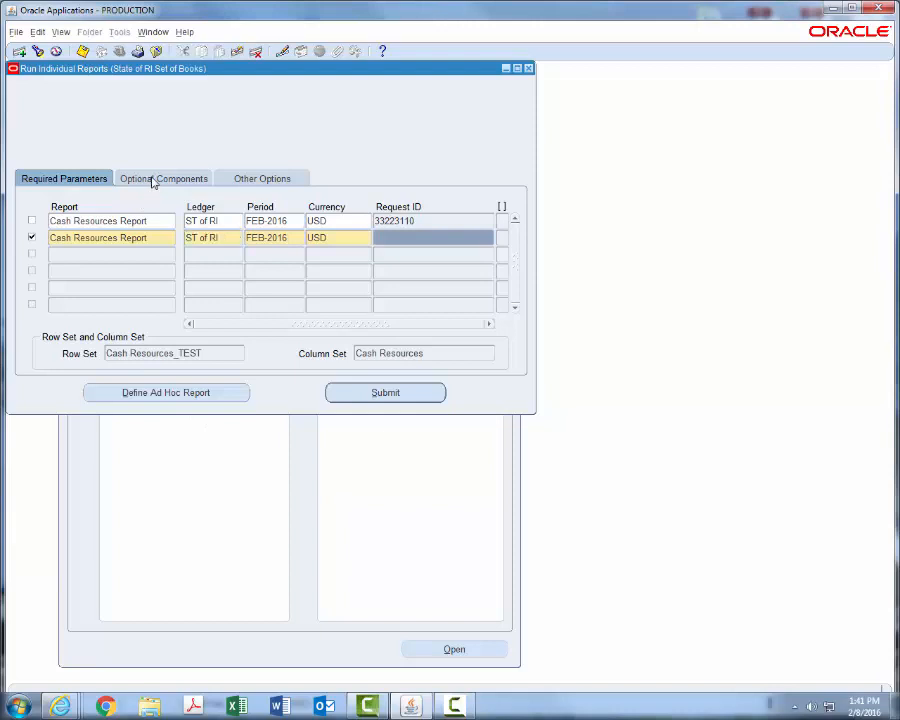
{"action": "left_click", "coordinate": [285, 237]}
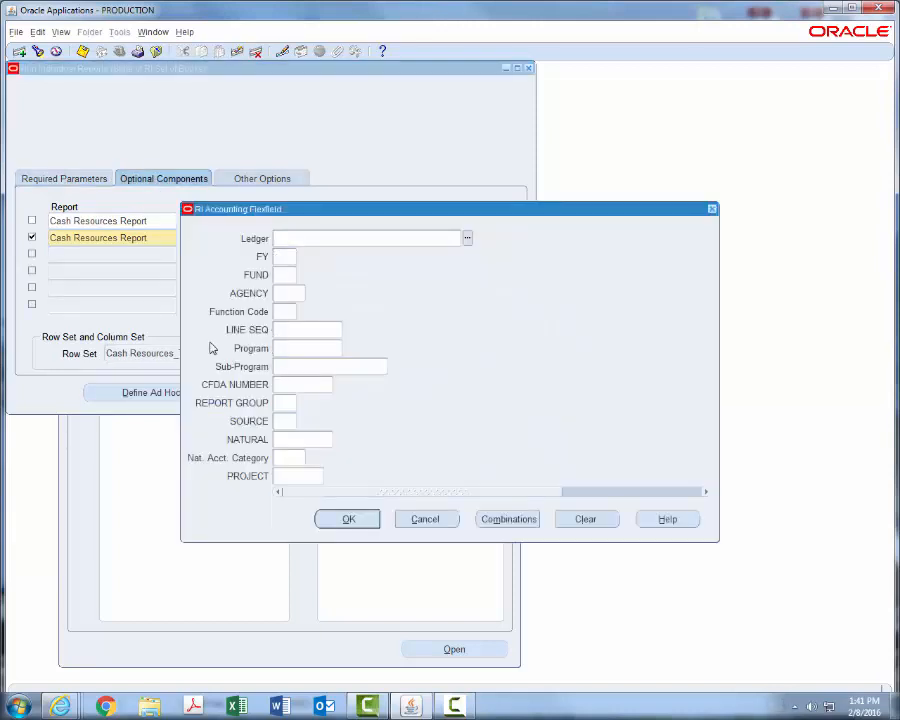
{"action": "left_click", "coordinate": [282, 275]}
{"action": "type", "text": "10"}
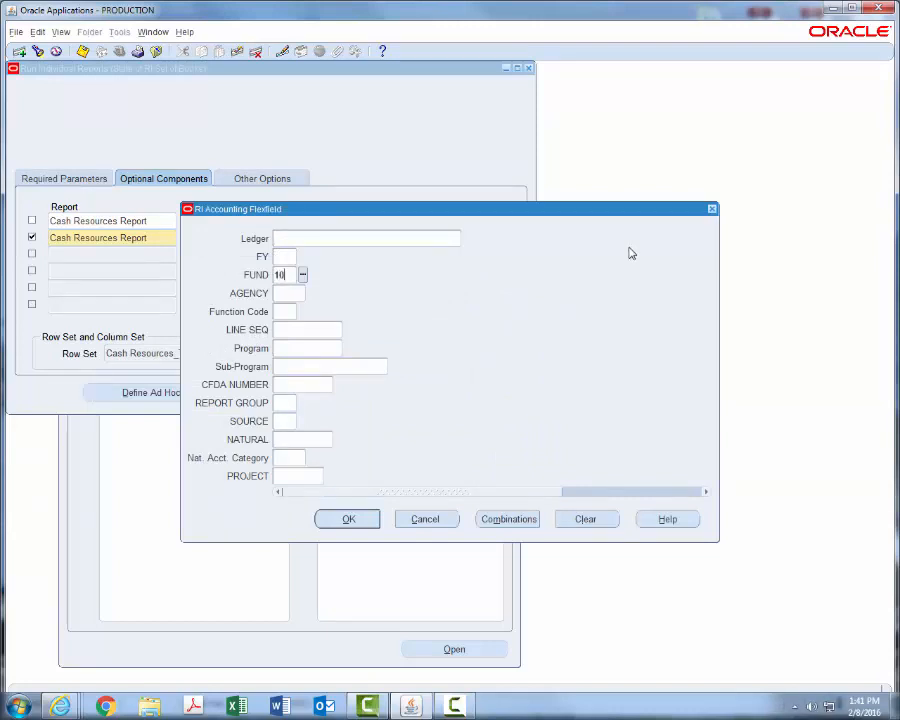
{"action": "key", "text": "Tab"}
{"action": "type", "text": "073"}
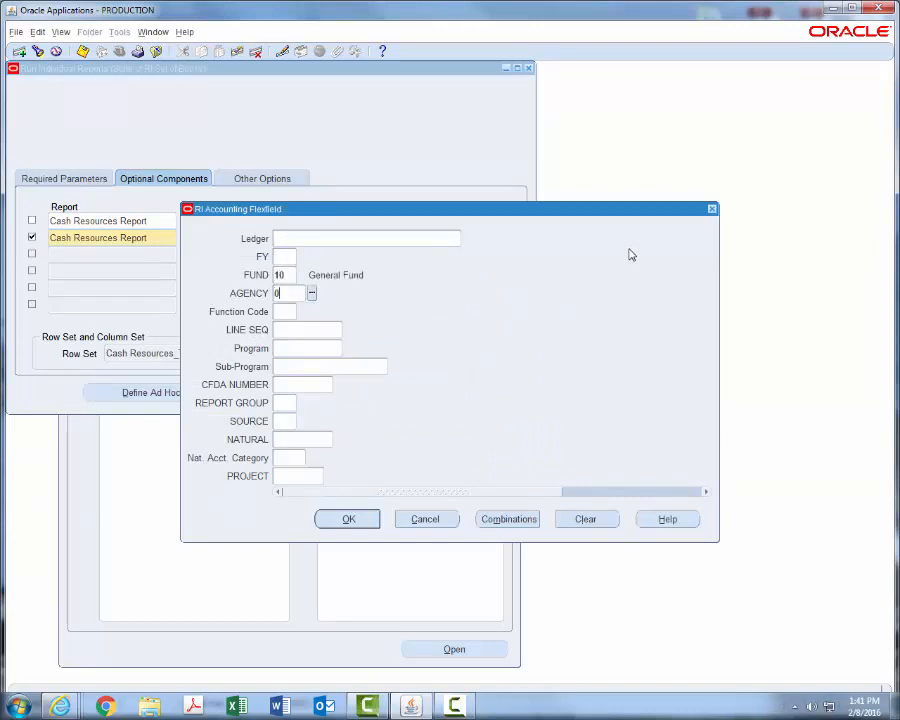
{"action": "key", "text": "Tab"}
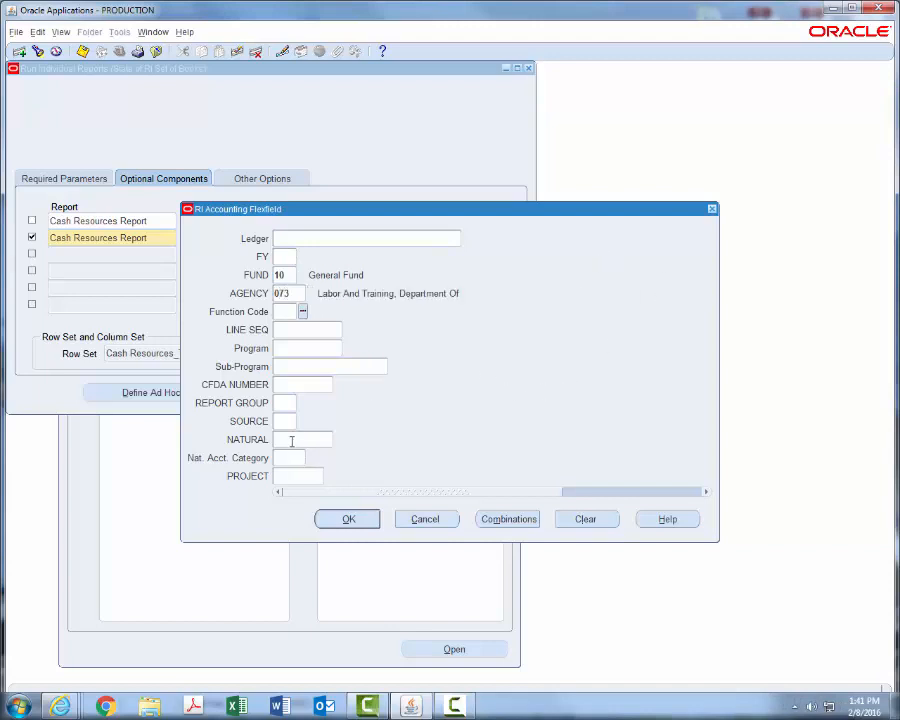
{"action": "left_click", "coordinate": [282, 419]}
{"action": "type", "text": "03"}
{"action": "key", "text": "Tab"}
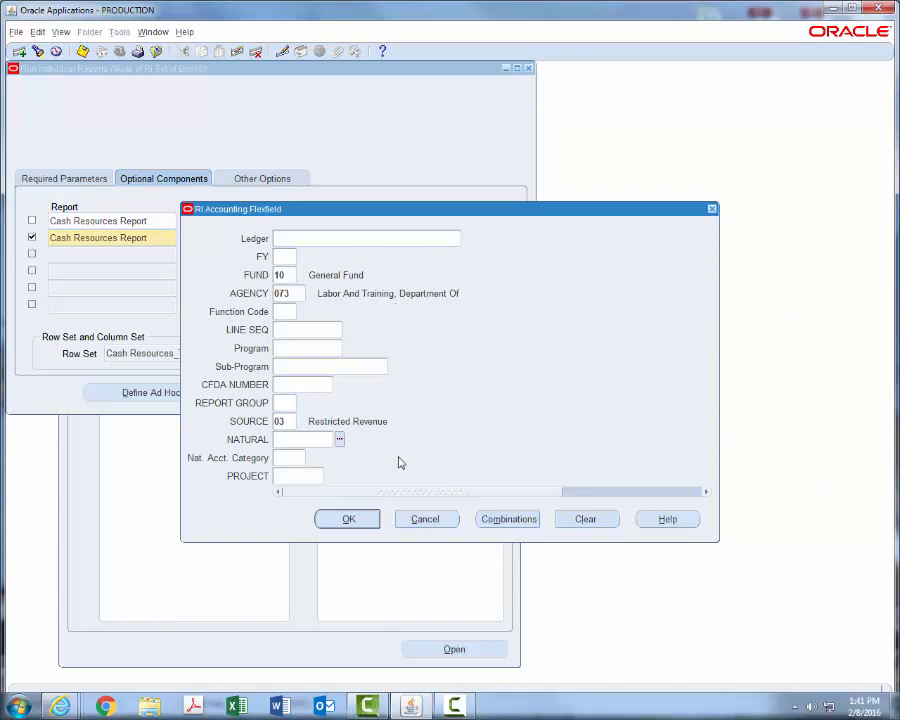
{"action": "left_click", "coordinate": [348, 522]}
Step: Submit the second Cash Resources Report with its fund, agency and source override, and list all of your own requests
{"action": "left_click", "coordinate": [382, 394]}
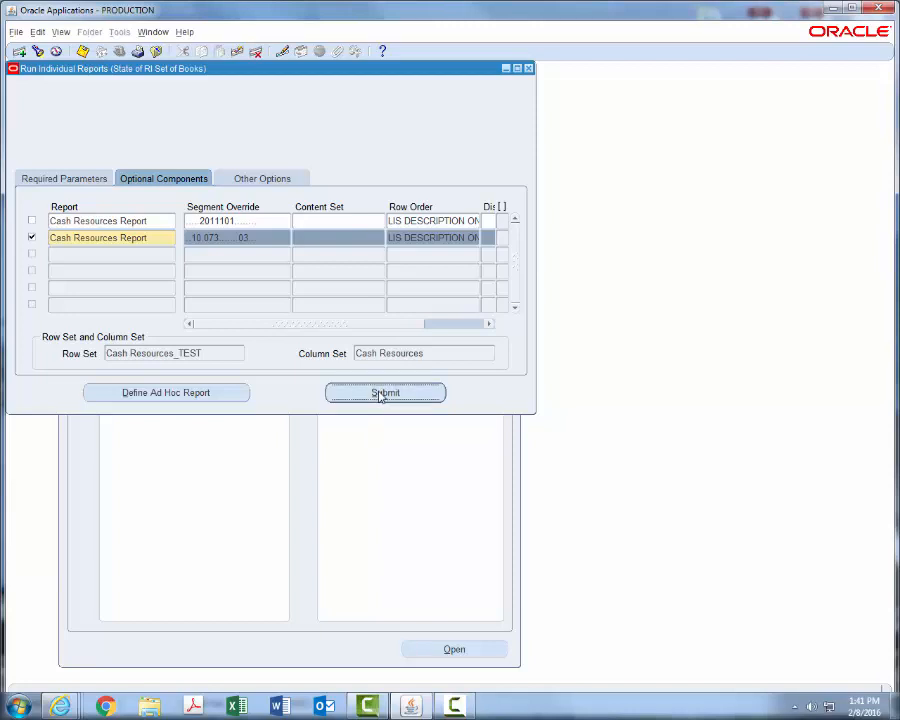
{"action": "left_click", "coordinate": [60, 32]}
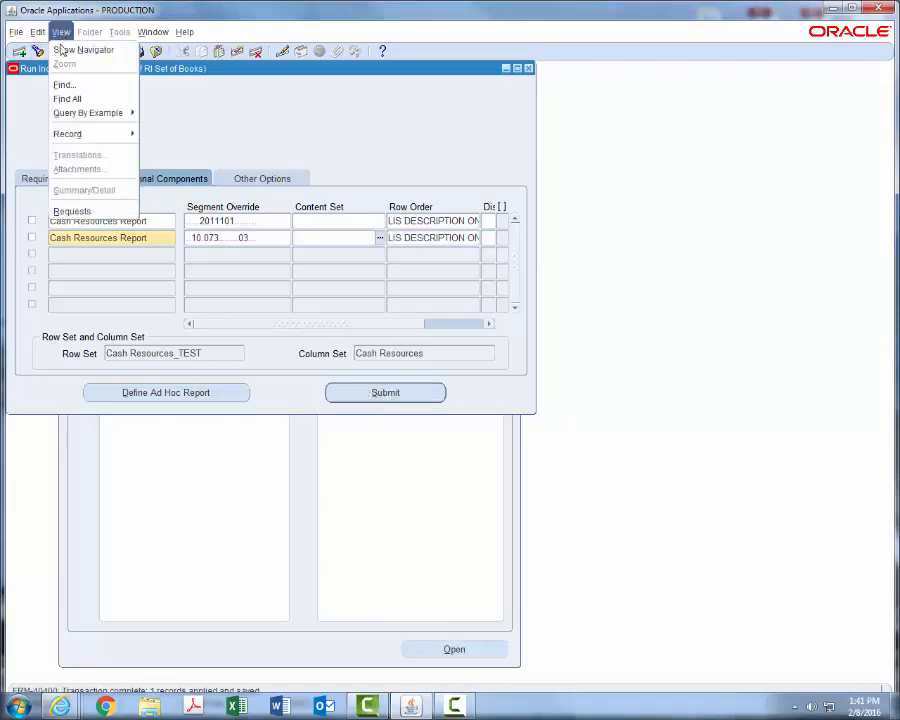
{"action": "left_click", "coordinate": [70, 211]}
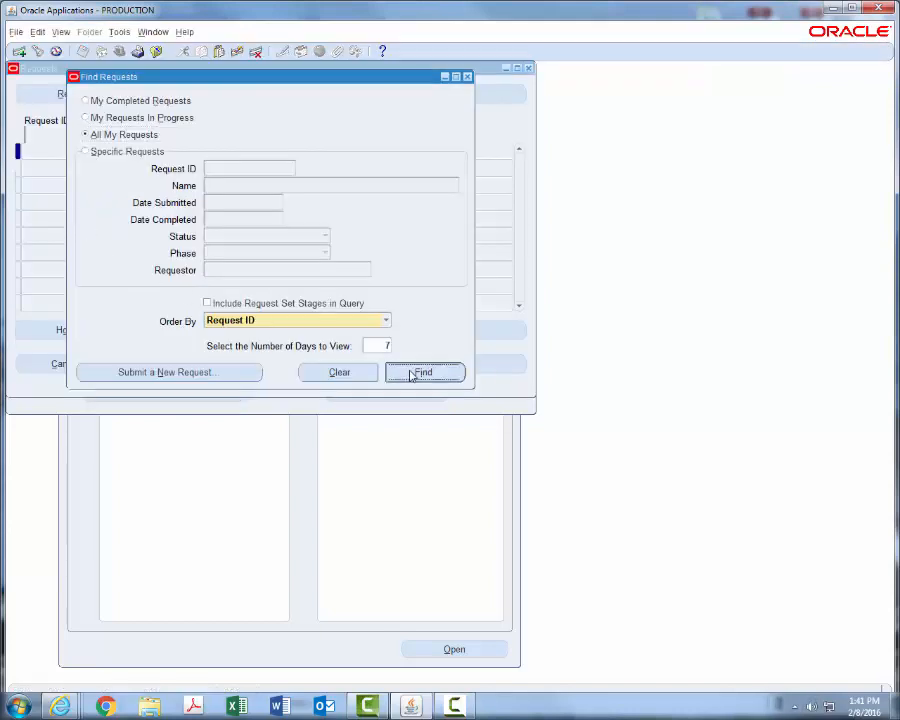
{"action": "left_click", "coordinate": [419, 373]}
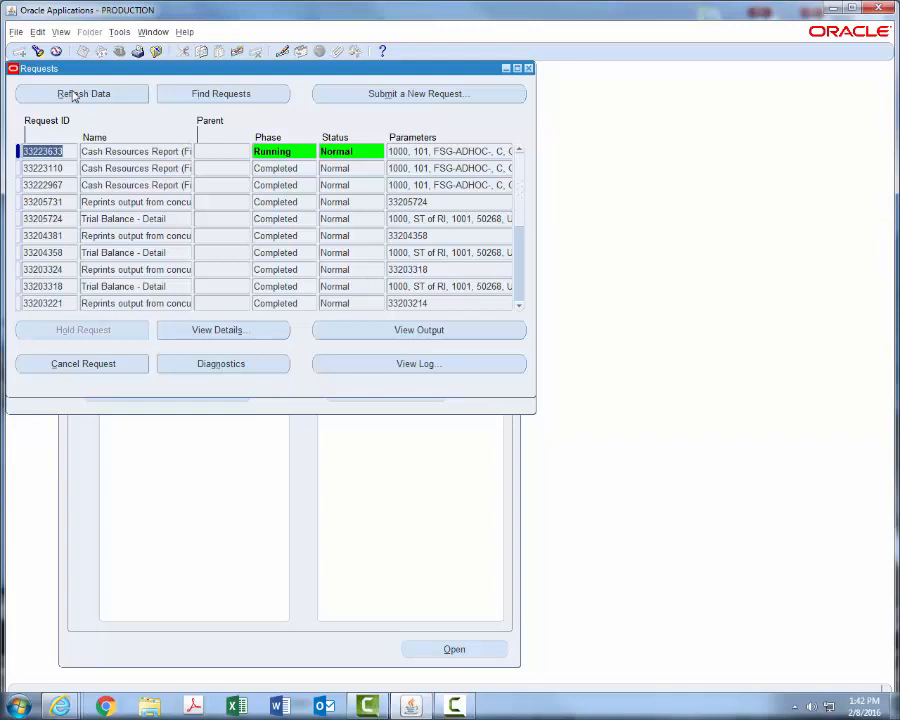
Step: Refresh the requests until the newest Cash Resources Report completes, and open its output in a widened window
{"action": "left_click", "coordinate": [73, 94]}
{"action": "left_click", "coordinate": [73, 94]}
{"action": "left_click", "coordinate": [73, 94]}
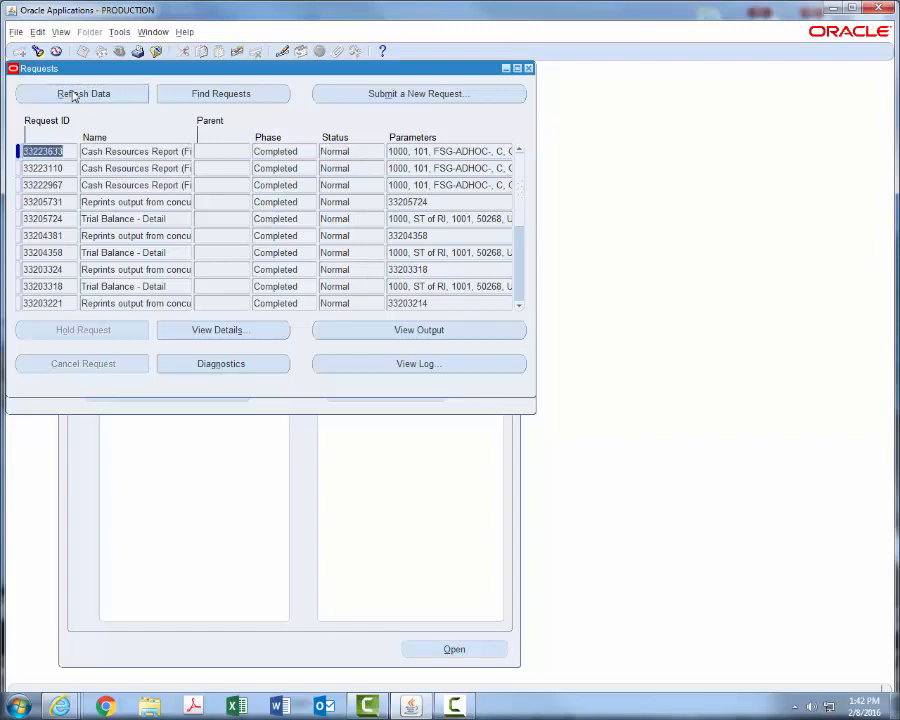
{"action": "left_click", "coordinate": [410, 330]}
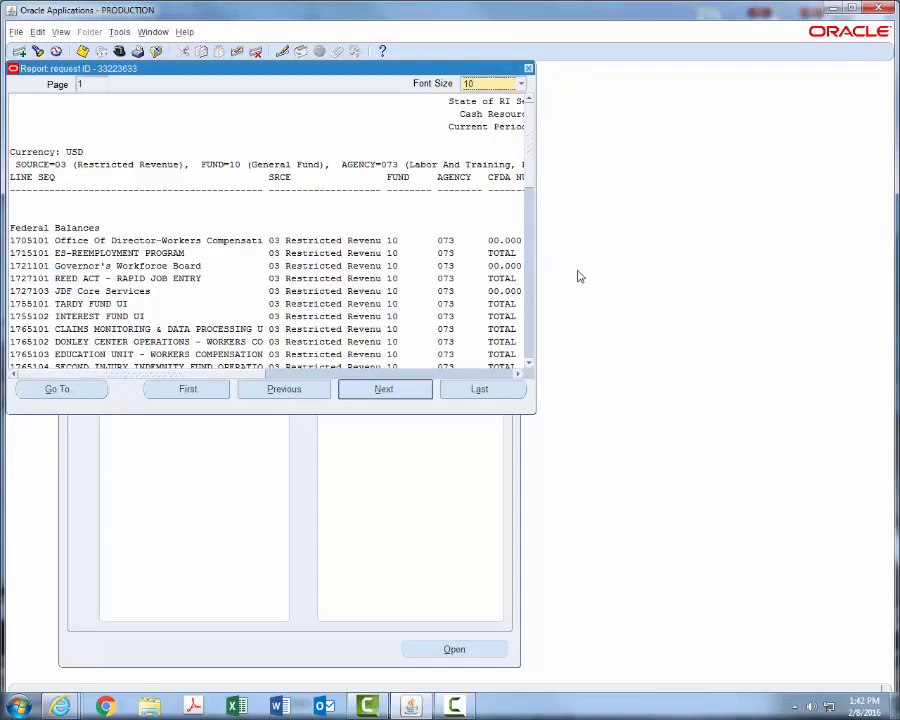
{"action": "left_click_drag", "start_coordinate": [537, 270], "coordinate": [846, 268]}
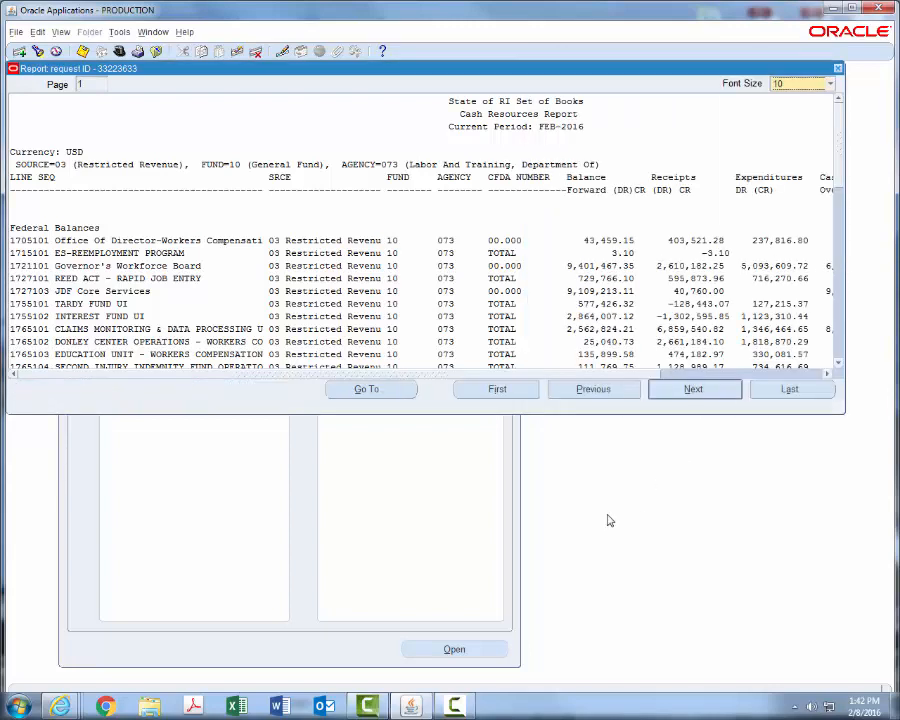
Step: Examine the agency 073 report's line balances down through the Federal, Restricted and Other sections
{"action": "left_click", "coordinate": [840, 366]}
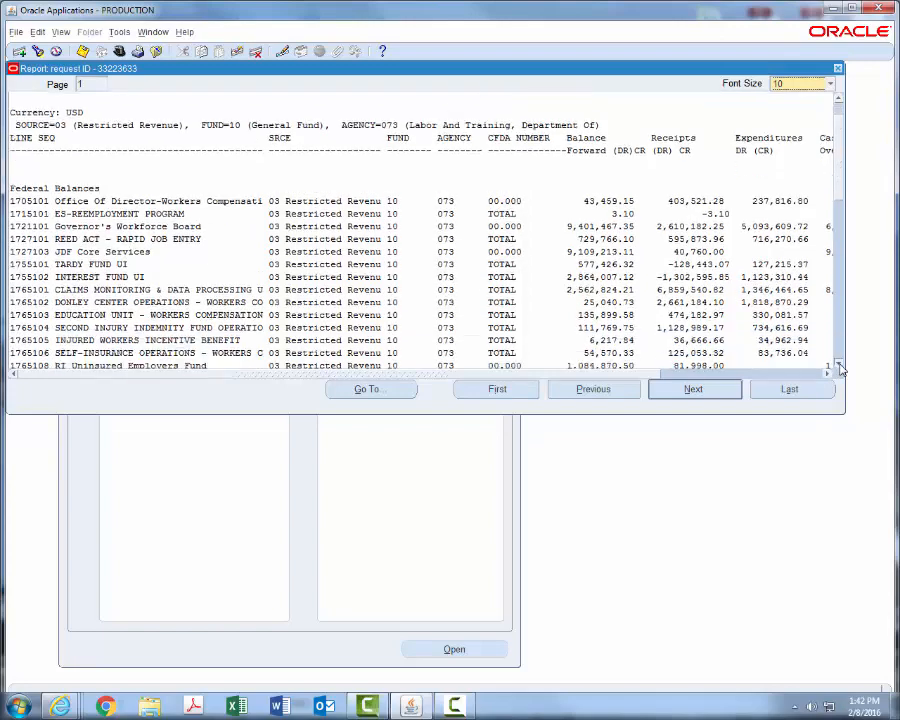
{"action": "left_click", "coordinate": [840, 367]}
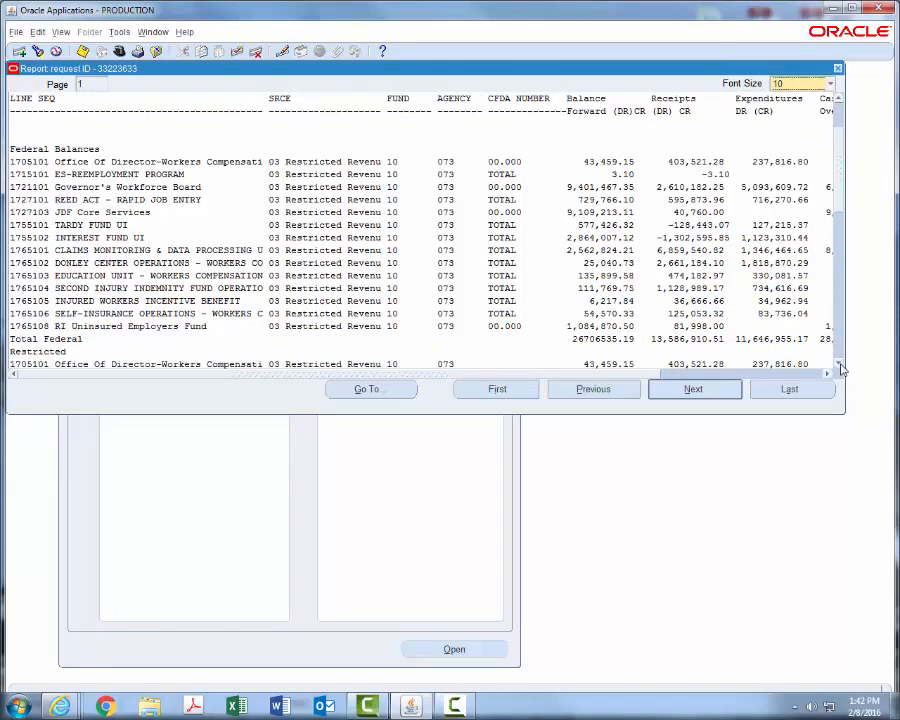
{"action": "left_click", "coordinate": [840, 367]}
{"action": "left_click", "coordinate": [840, 367]}
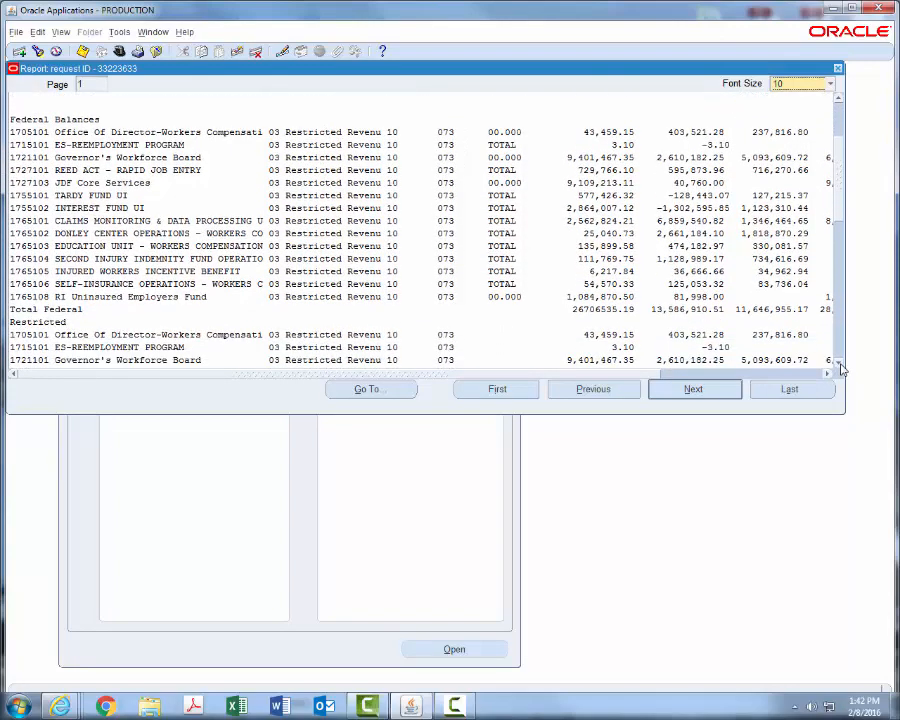
{"action": "left_click", "coordinate": [840, 367]}
{"action": "left_click", "coordinate": [840, 367]}
{"action": "left_click", "coordinate": [840, 367]}
{"action": "left_click_drag", "start_coordinate": [840, 367], "coordinate": [842, 369]}
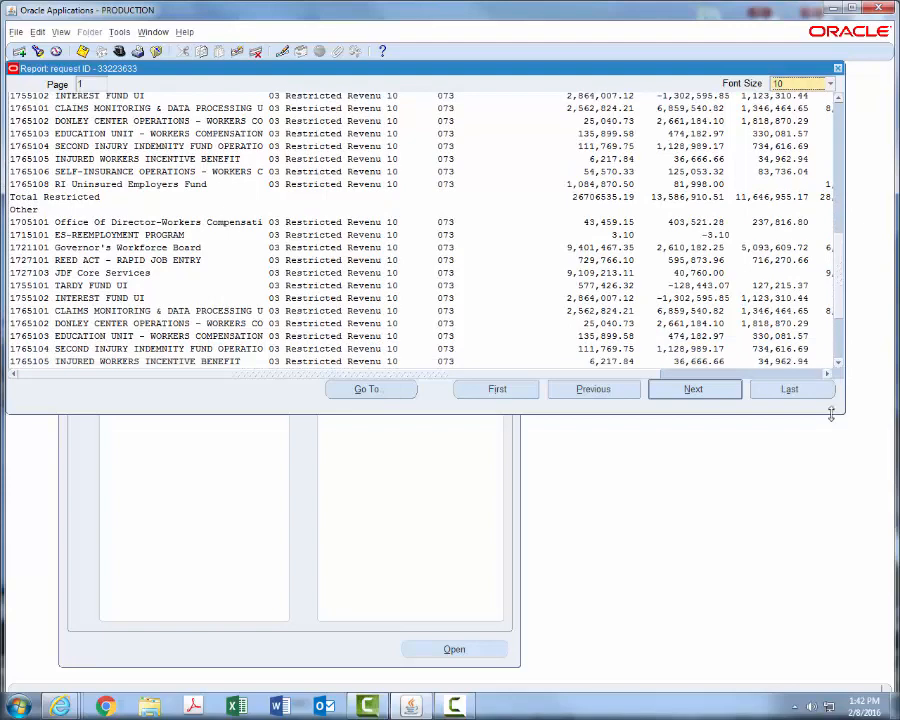